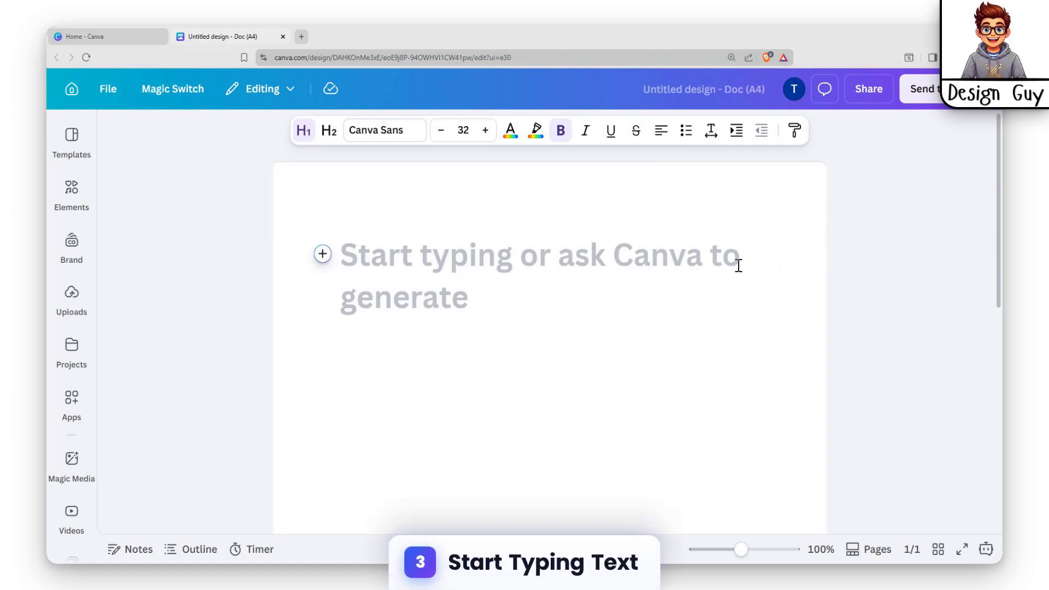
- Enter the document heading "Introduction to canva docs" at the start of the blank page
{"action": "type", "text": "S"}
{"action": "key", "text": "BackSpace"}
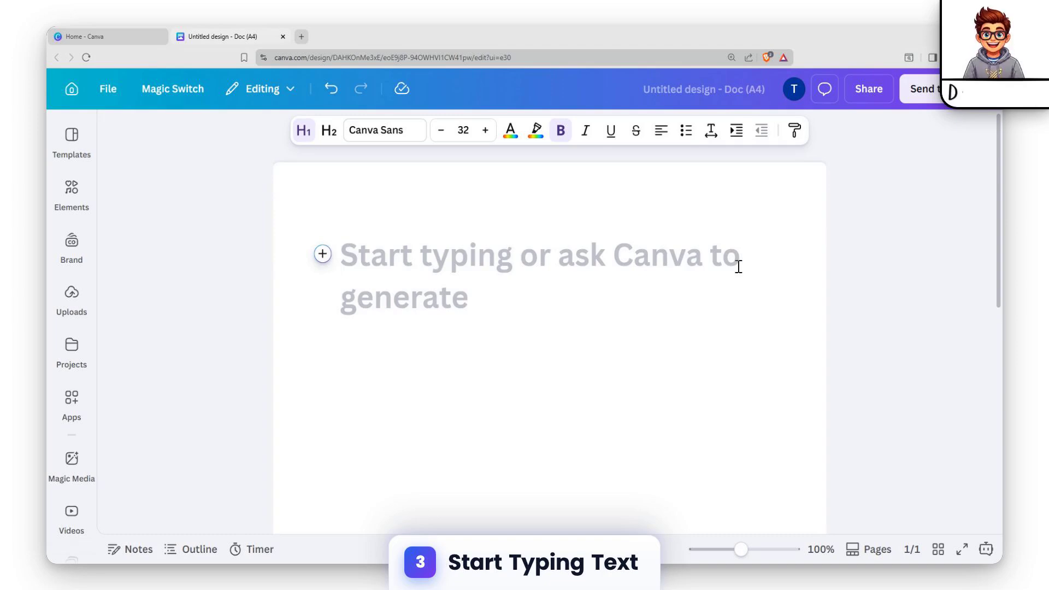
{"action": "type", "text": "I"}
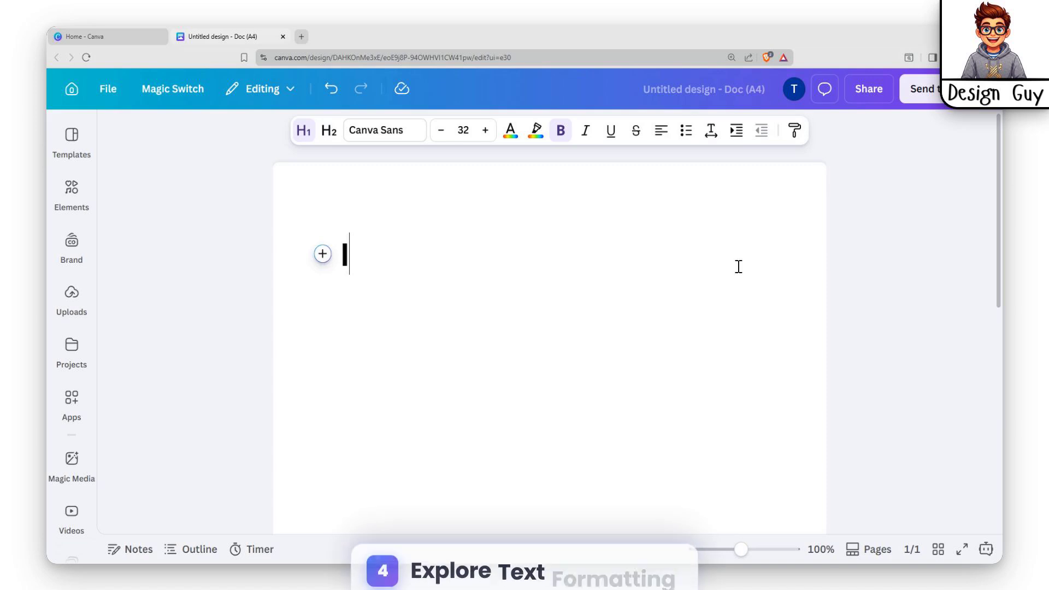
{"action": "type", "text": "ntroduction"}
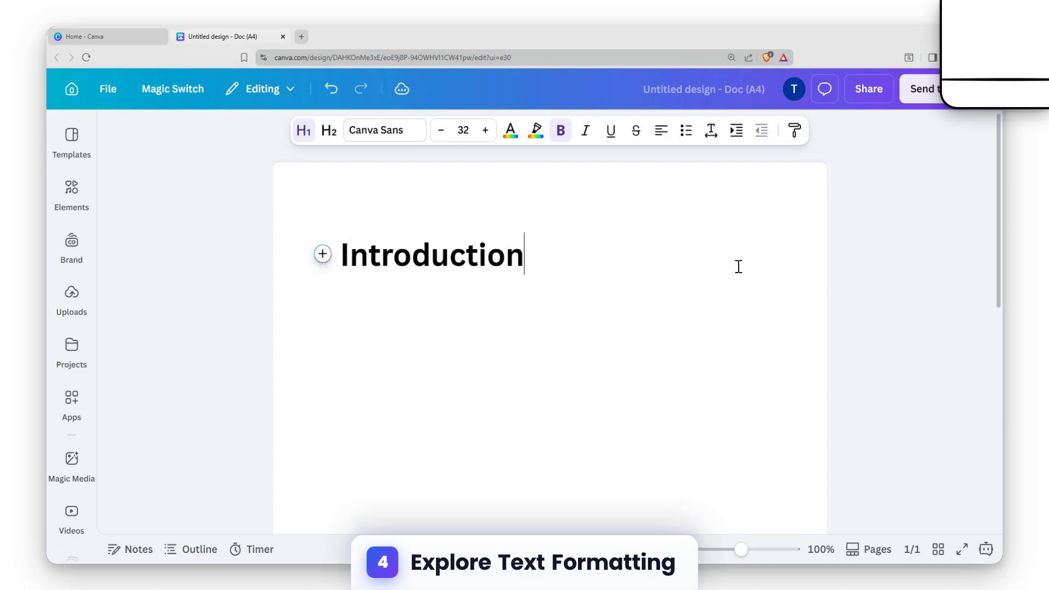
{"action": "type", "text": " to canva docs"}
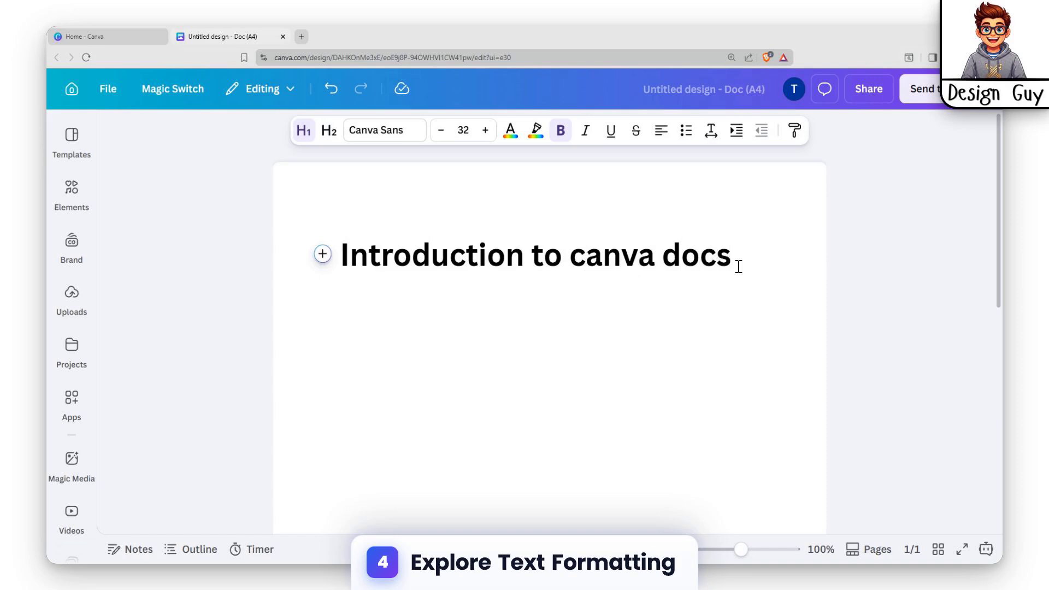
- Set the whole heading "Introduction to canva docs" in italics
{"action": "left_click_drag", "start_coordinate": [735, 268], "coordinate": [144, 256]}
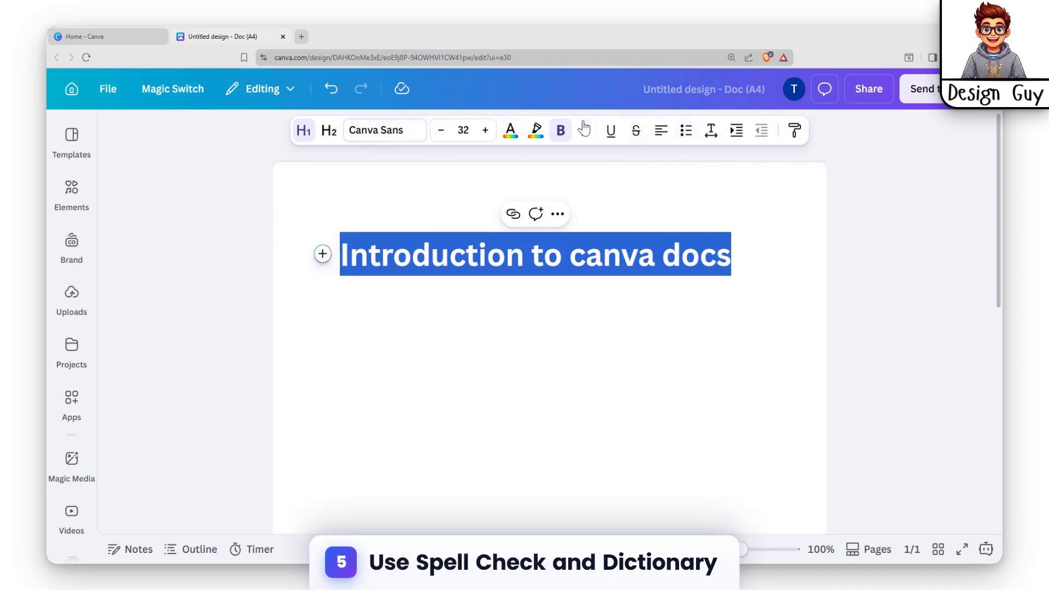
{"action": "left_click", "coordinate": [424, 335]}
{"action": "left_click_drag", "start_coordinate": [763, 254], "coordinate": [336, 262]}
{"action": "left_click", "coordinate": [587, 132]}
{"action": "left_click", "coordinate": [524, 307]}
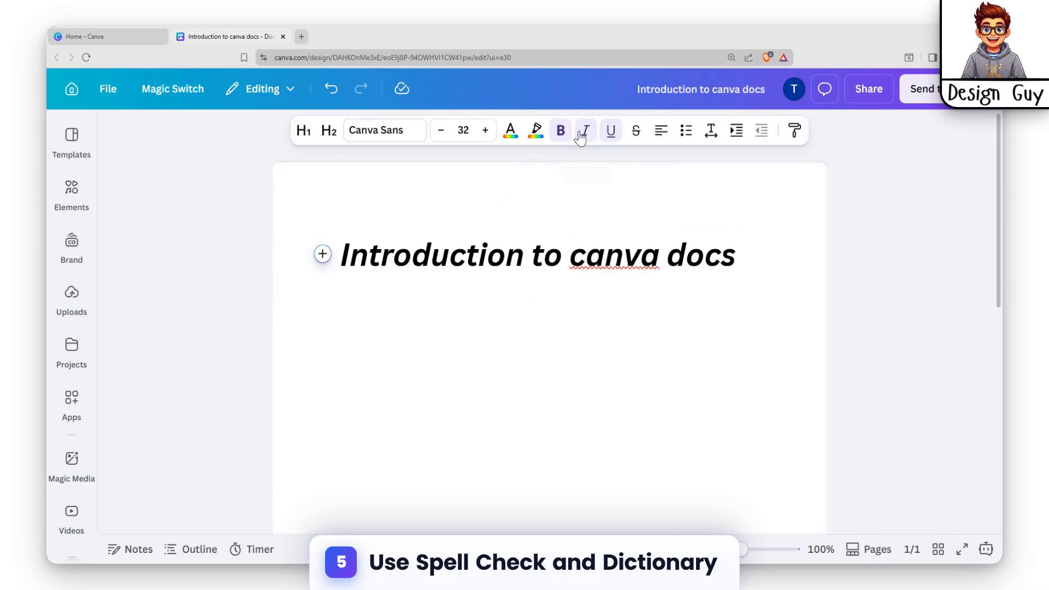
- Underline the entire heading text
{"action": "left_click_drag", "start_coordinate": [742, 253], "coordinate": [338, 261]}
{"action": "left_click", "coordinate": [612, 131]}
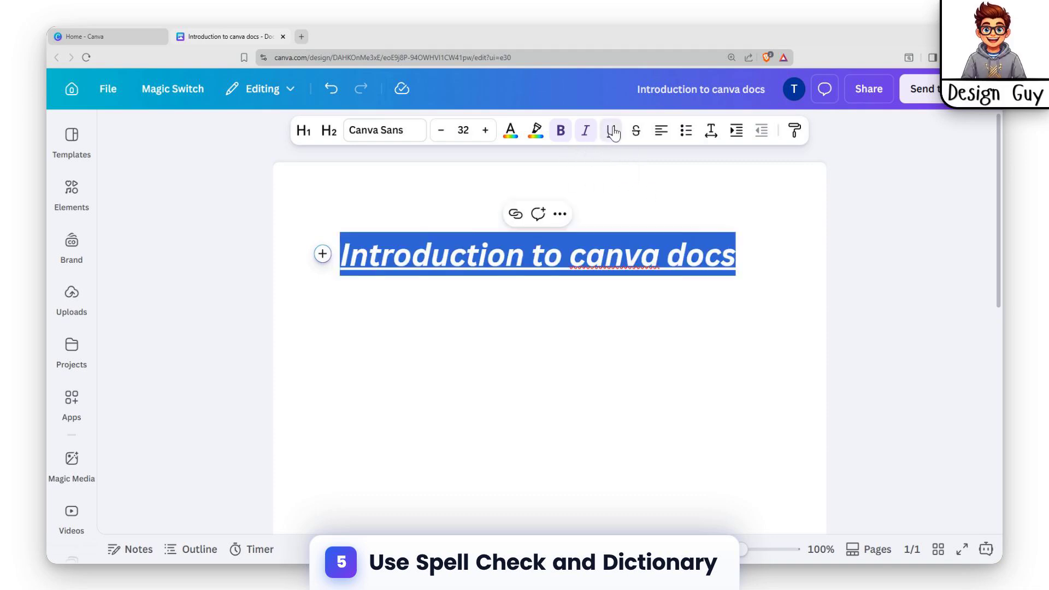
{"action": "left_click", "coordinate": [625, 265]}
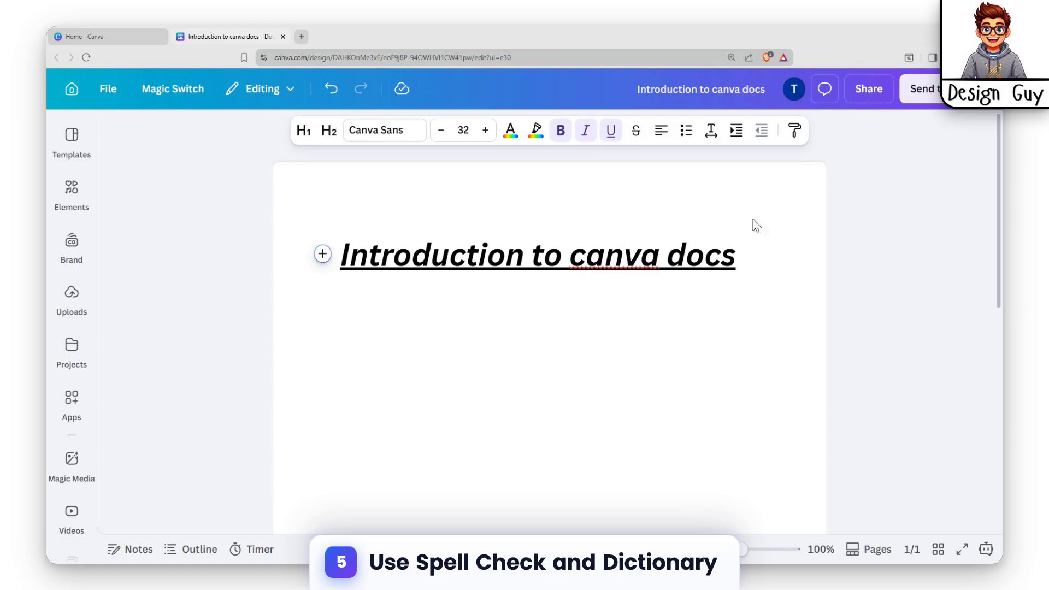
{"action": "double_click", "coordinate": [617, 256]}
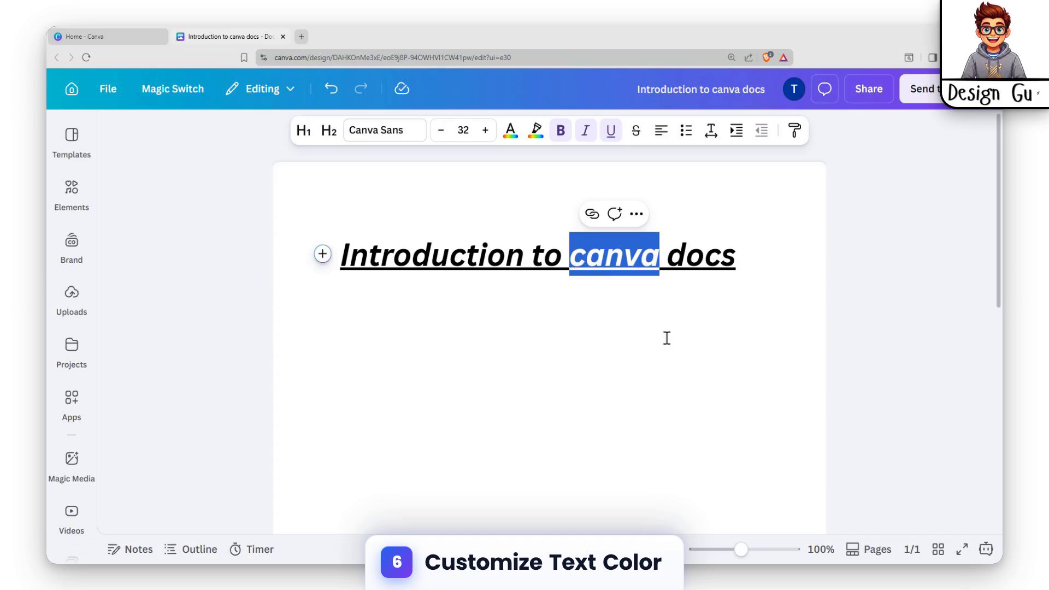
{"action": "left_click", "coordinate": [606, 257]}
{"action": "left_click_drag", "start_coordinate": [775, 213], "coordinate": [456, 277]}
{"action": "left_click", "coordinate": [666, 257]}
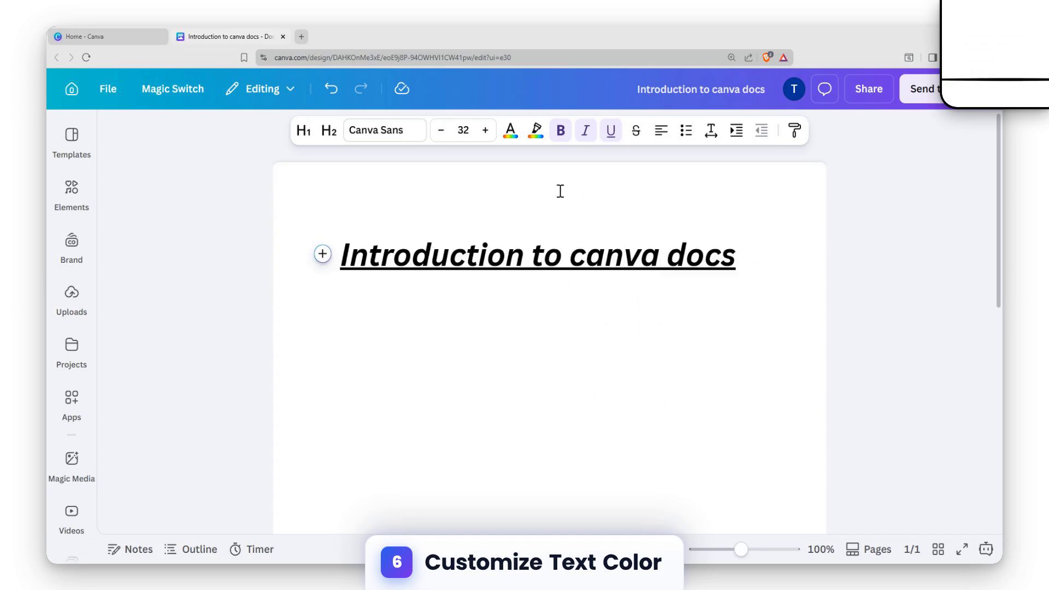
- Change the heading's text colour to coral red from the default solid colours and close the colour options
{"action": "key", "text": "ctrl+a"}
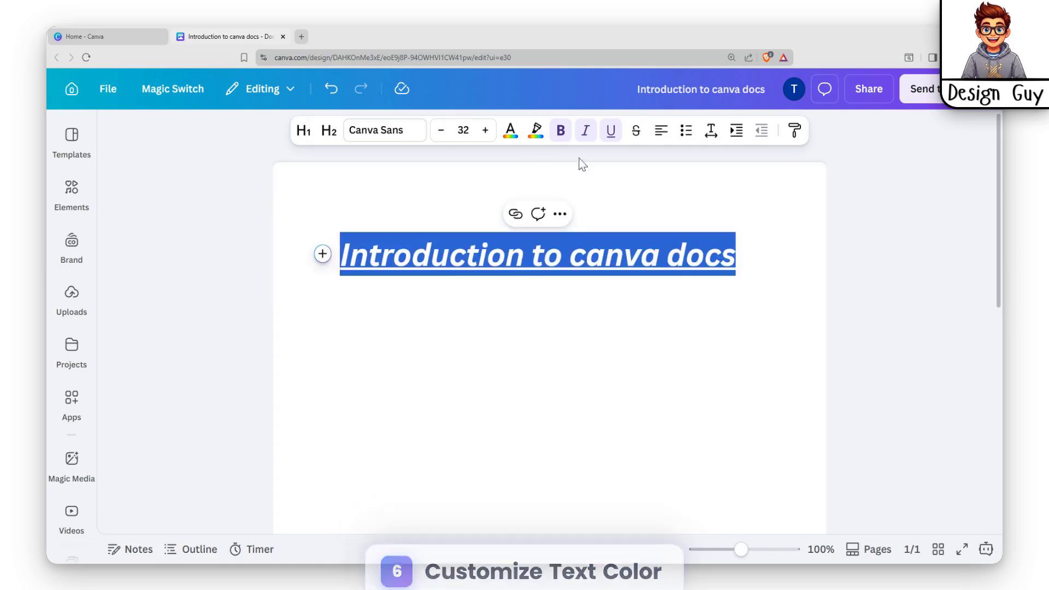
{"action": "left_click", "coordinate": [510, 131]}
{"action": "scroll", "coordinate": [164, 366], "scroll_direction": "down", "scroll_amount": 2}
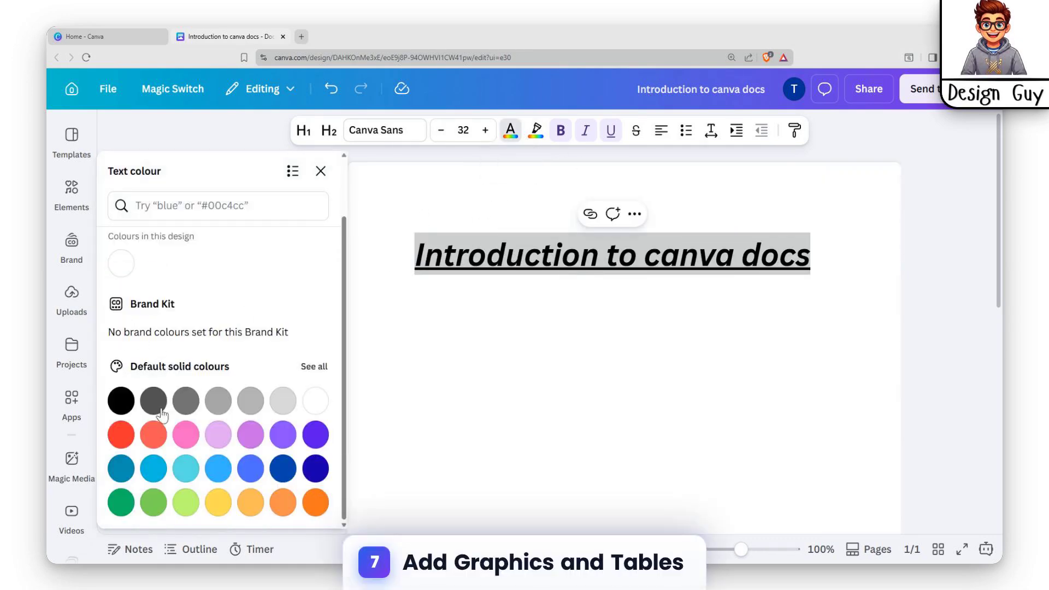
{"action": "left_click", "coordinate": [157, 439]}
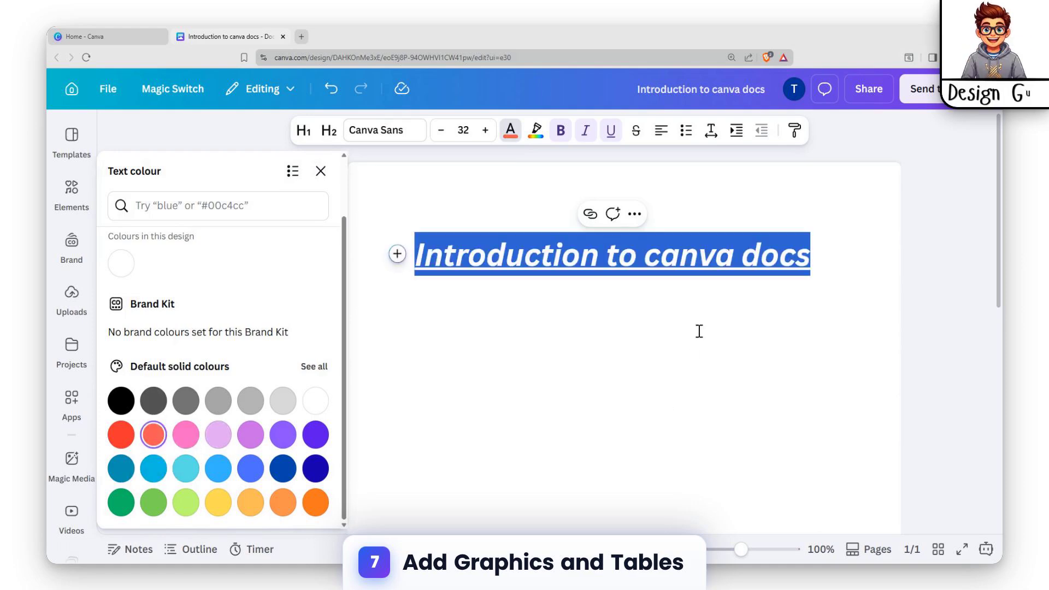
{"action": "left_click", "coordinate": [618, 367]}
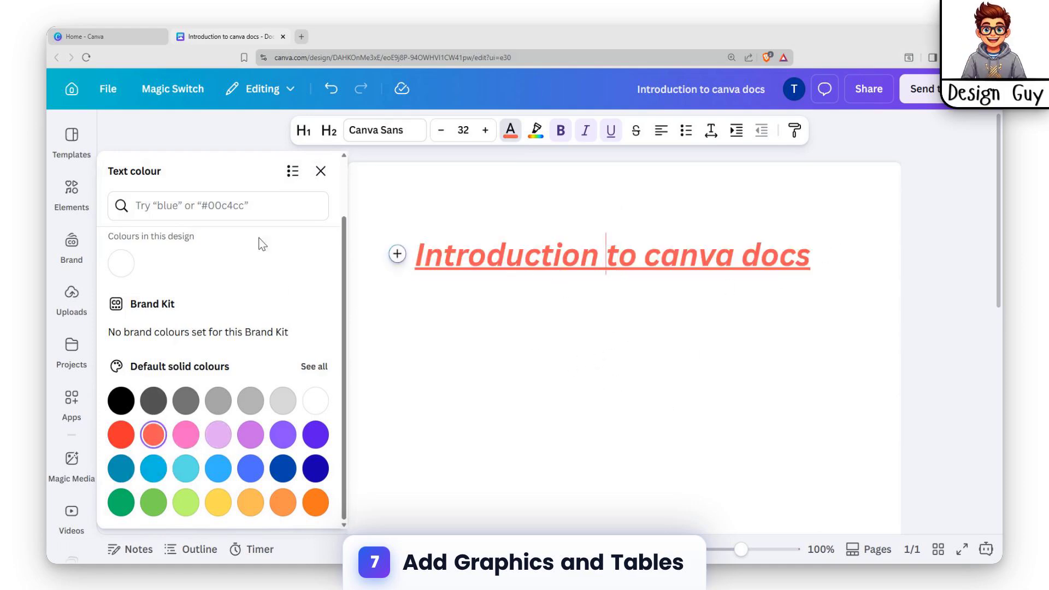
{"action": "left_click", "coordinate": [320, 171]}
- Insert the three-column table with a grey header row from the Tables elements below the heading
{"action": "left_click", "coordinate": [71, 191]}
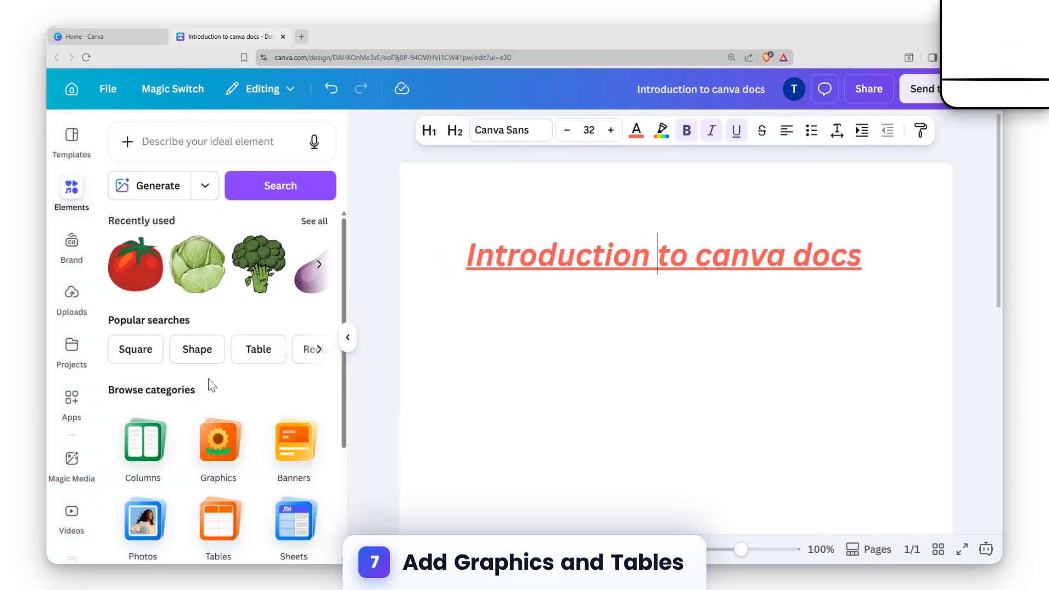
{"action": "scroll", "coordinate": [224, 438], "scroll_direction": "down", "scroll_amount": 2}
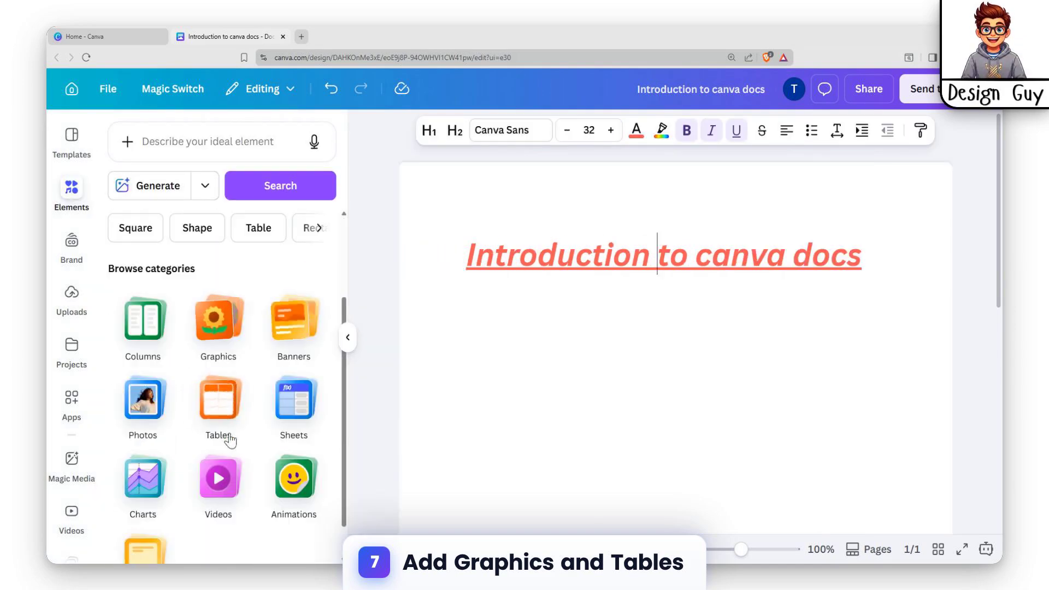
{"action": "left_click", "coordinate": [219, 398]}
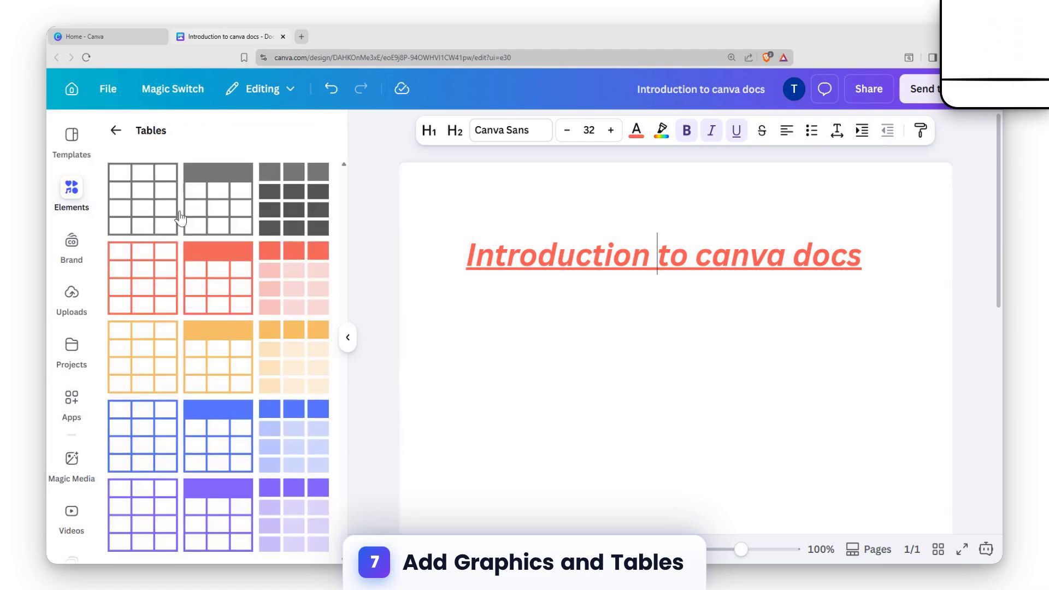
{"action": "left_click", "coordinate": [222, 207]}
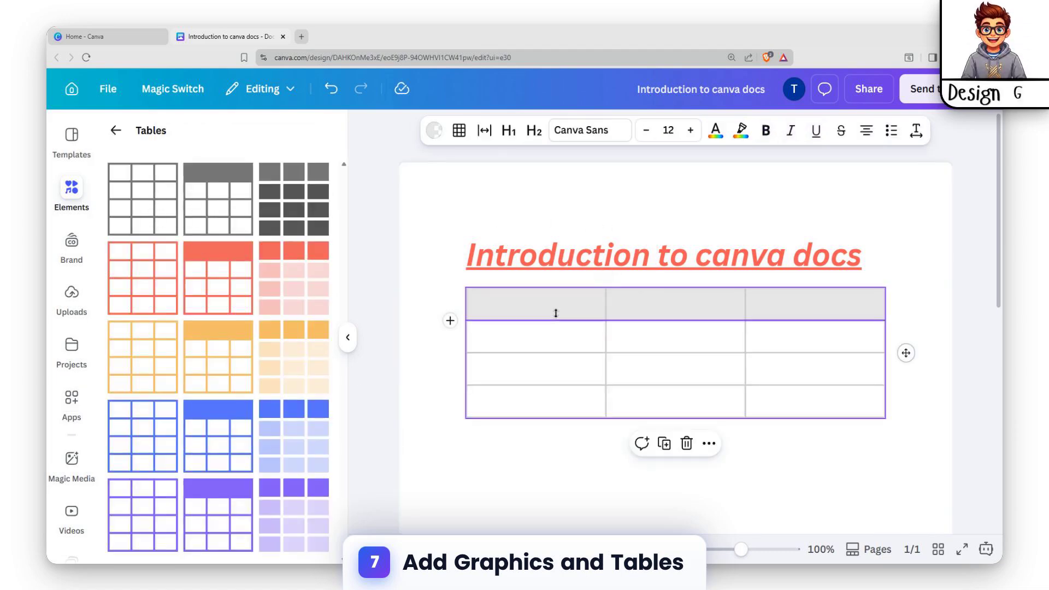
- Fill the table's header cells with Name, Age and Work
{"action": "type", "text": "Name"}
{"action": "key", "text": "Tab"}
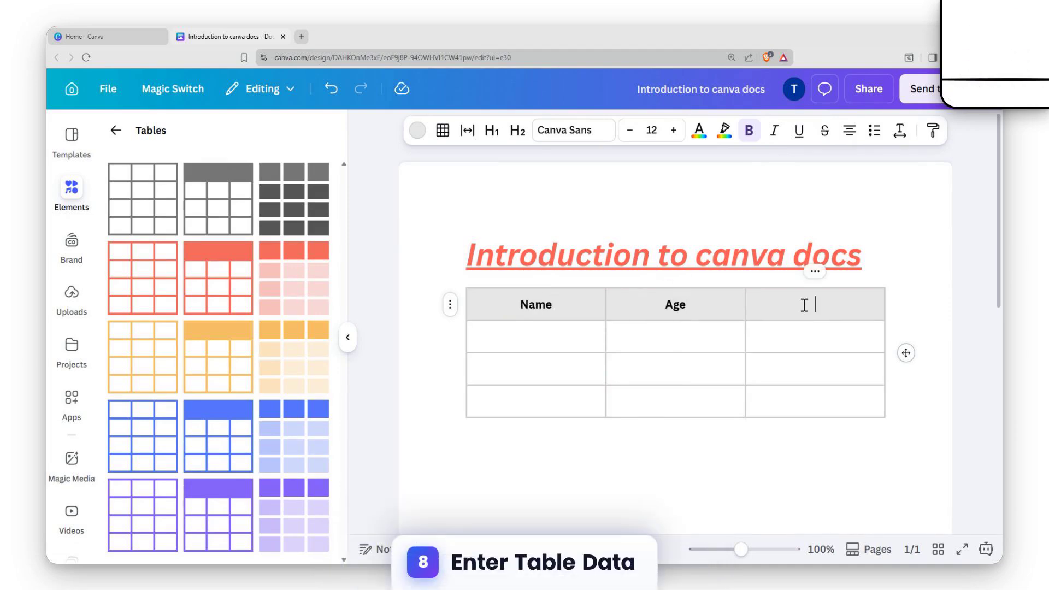
{"action": "type", "text": "Work"}
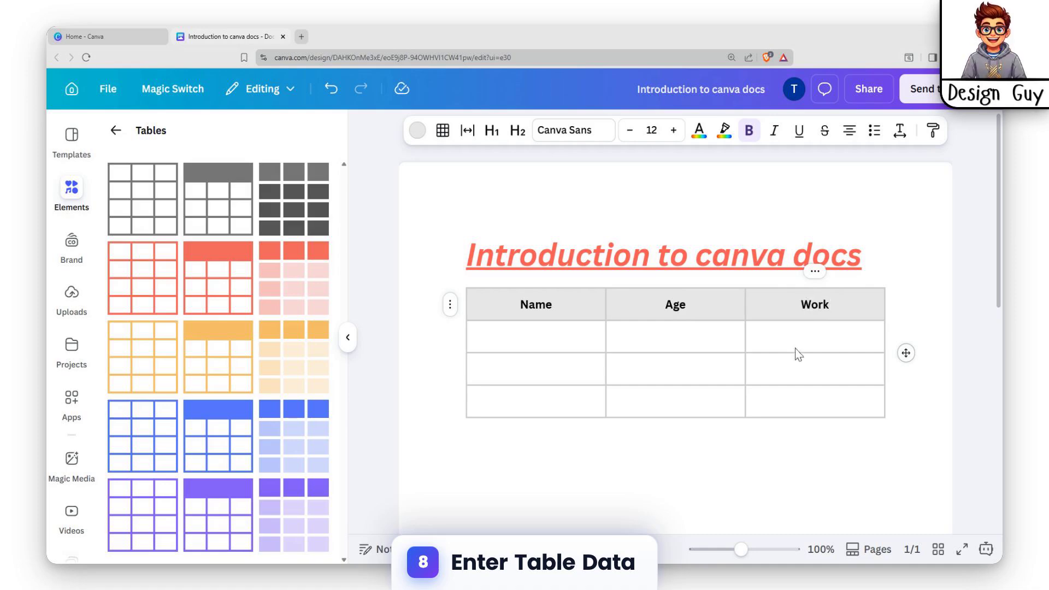
{"action": "left_click", "coordinate": [808, 486]}
{"action": "left_click", "coordinate": [898, 266]}
{"action": "left_click", "coordinate": [836, 303]}
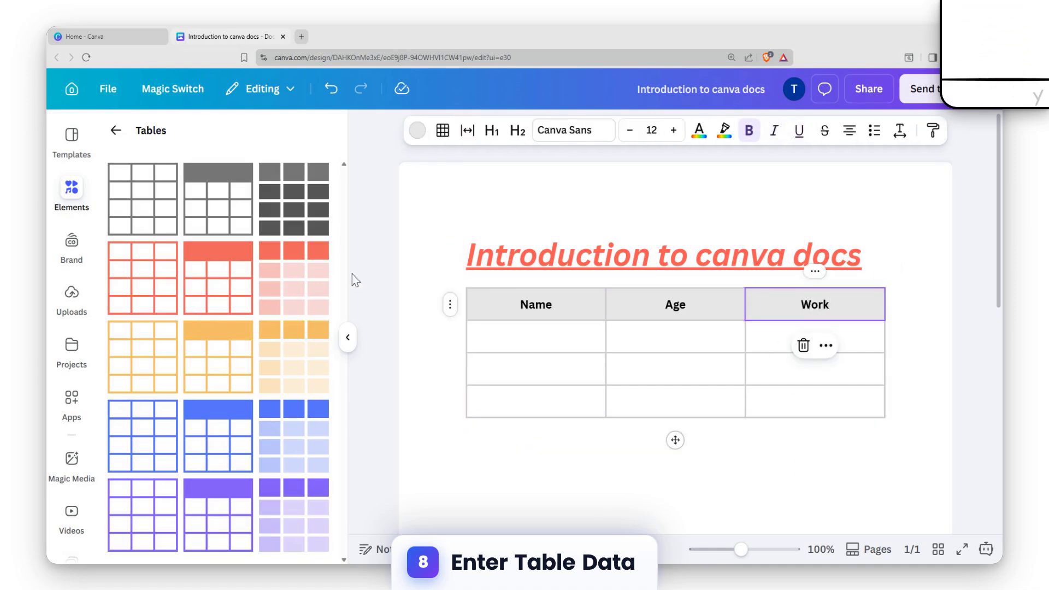
{"action": "left_click", "coordinate": [599, 298]}
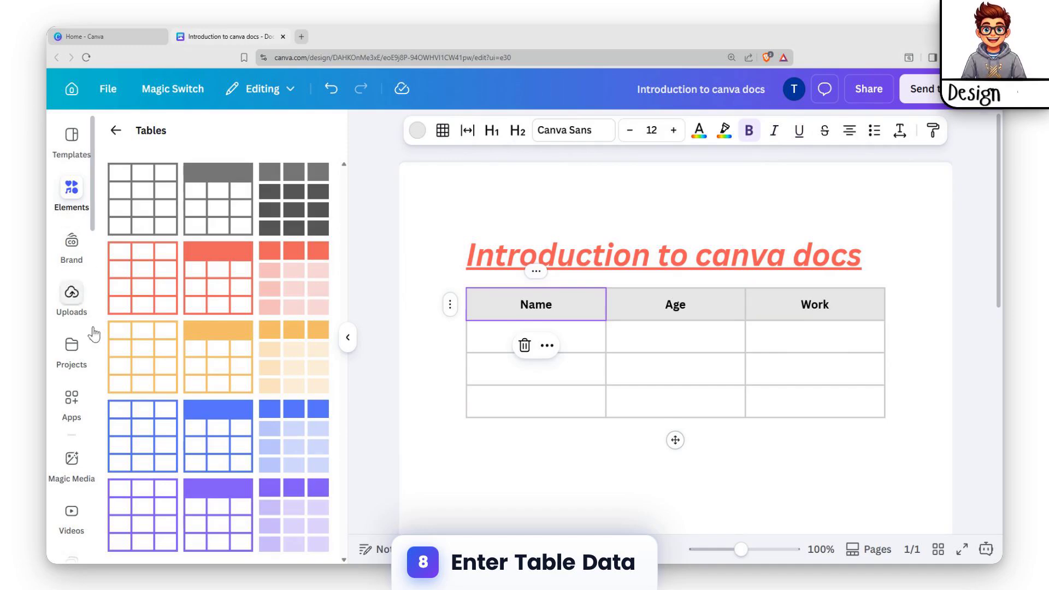
- Open the Canva apps library for searching
{"action": "left_click", "coordinate": [58, 398]}
{"action": "scroll", "coordinate": [220, 240], "scroll_direction": "down", "scroll_amount": 3}
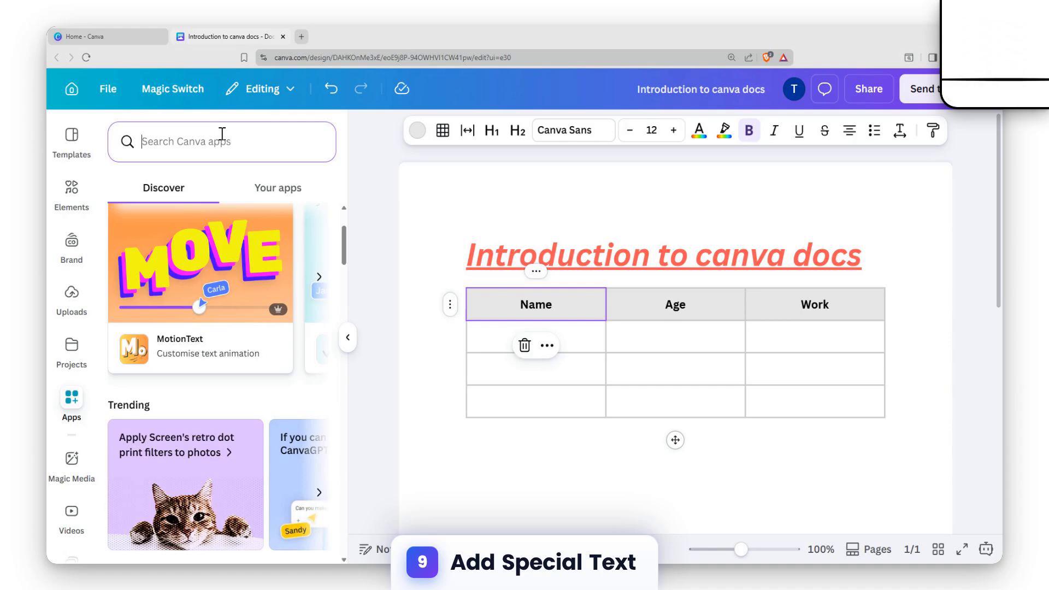
{"action": "type", "text": "gradie"}
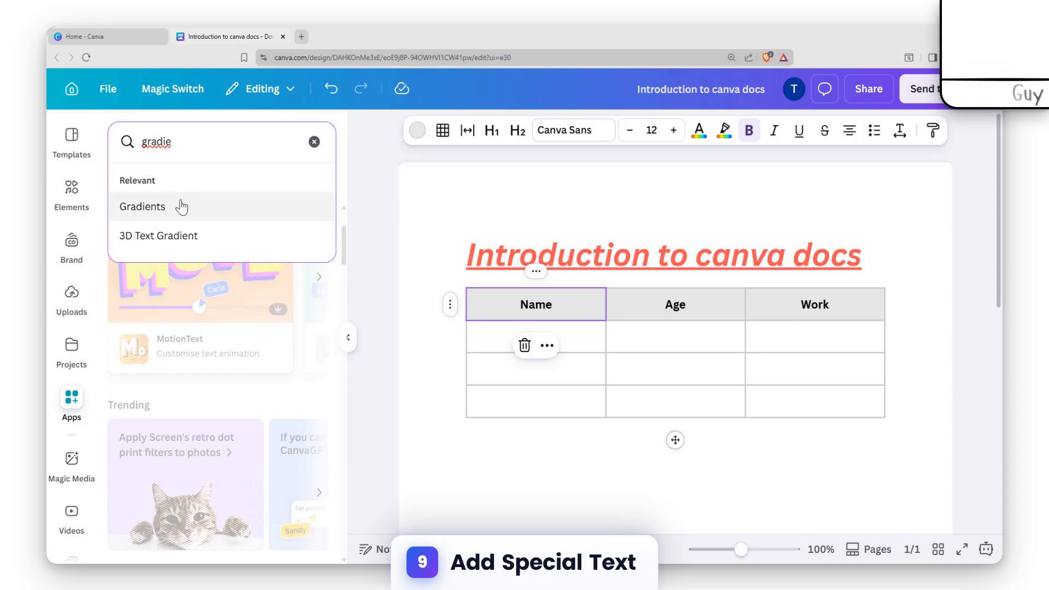
{"action": "key", "text": "BackSpace"}
{"action": "key", "text": "BackSpace"}
{"action": "key", "text": "BackSpace"}
{"action": "key", "text": "BackSpace"}
{"action": "key", "text": "BackSpace"}
{"action": "key", "text": "BackSpace"}
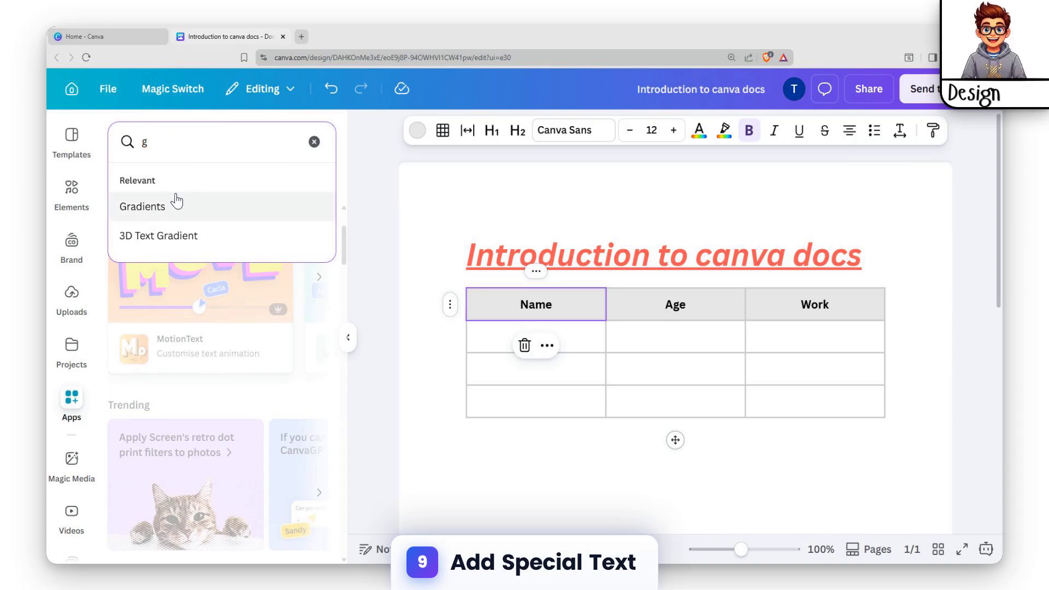
- Search the Canva apps for "text gradient" and open the TypeGradient app
{"action": "type", "text": "text gr"}
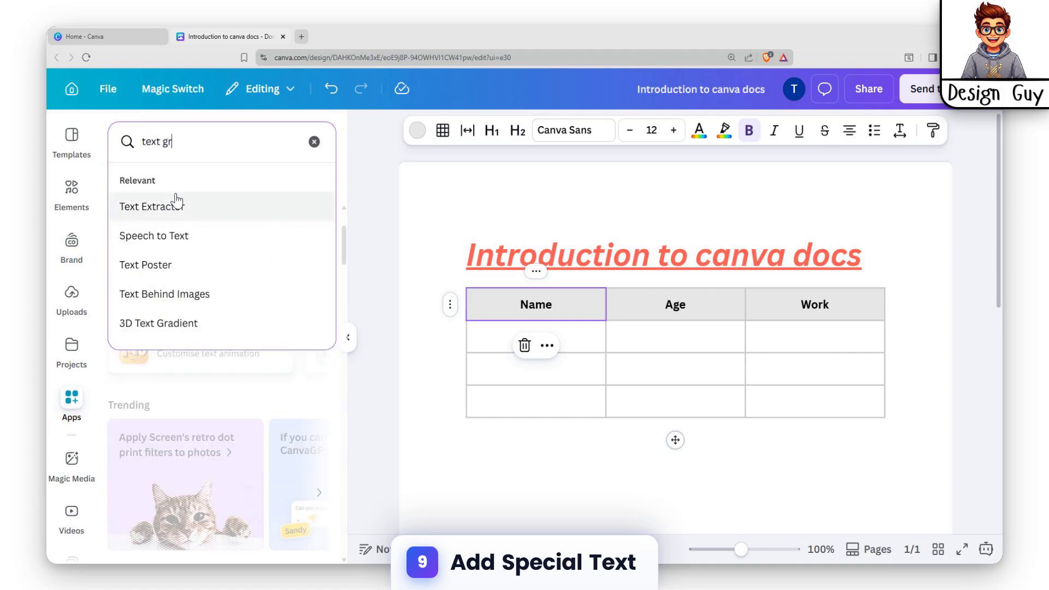
{"action": "type", "text": "adi"}
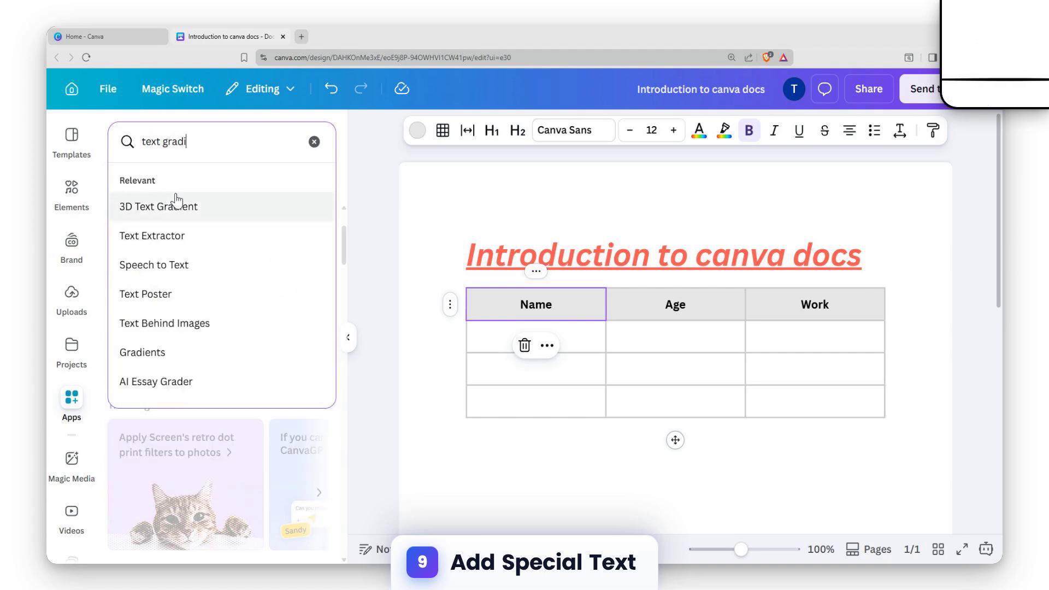
{"action": "type", "text": "ent"}
{"action": "key", "text": "Return"}
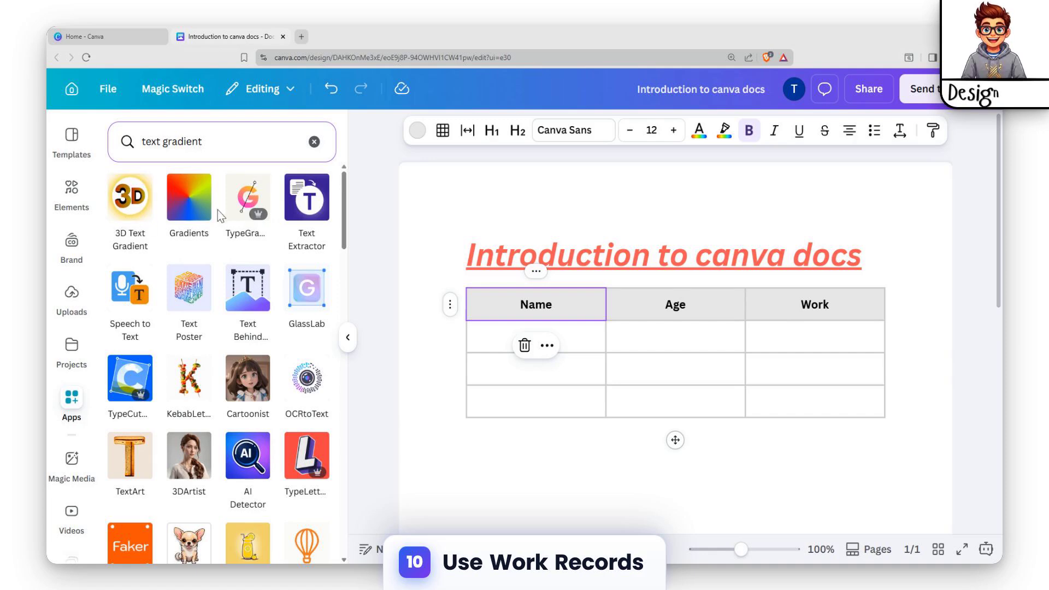
{"action": "left_click", "coordinate": [244, 213]}
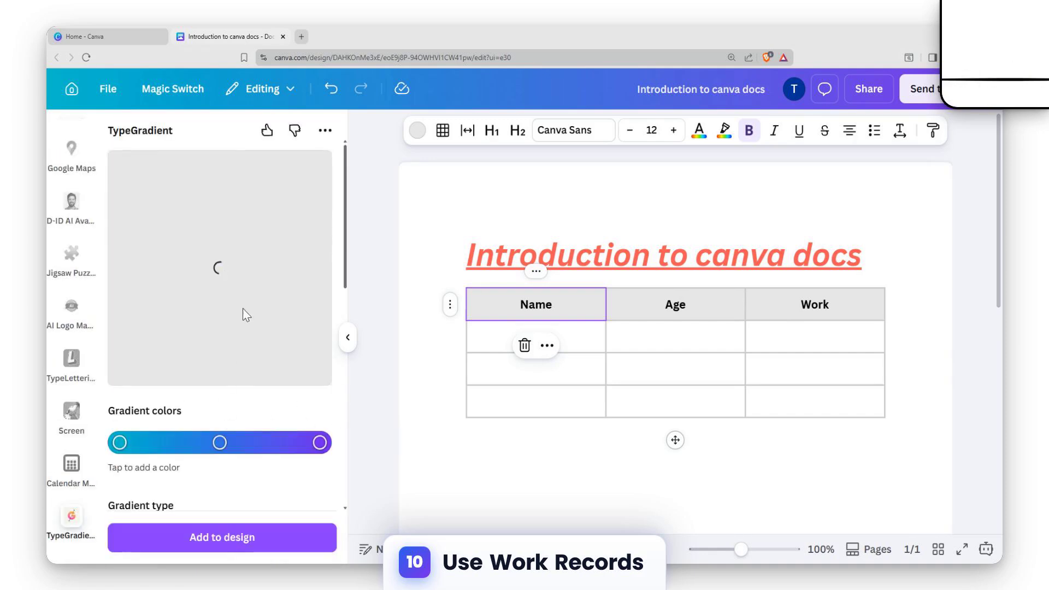
- Replace the TypeGradient sample text with "Work Record"
{"action": "scroll", "coordinate": [252, 339], "scroll_direction": "down", "scroll_amount": 6}
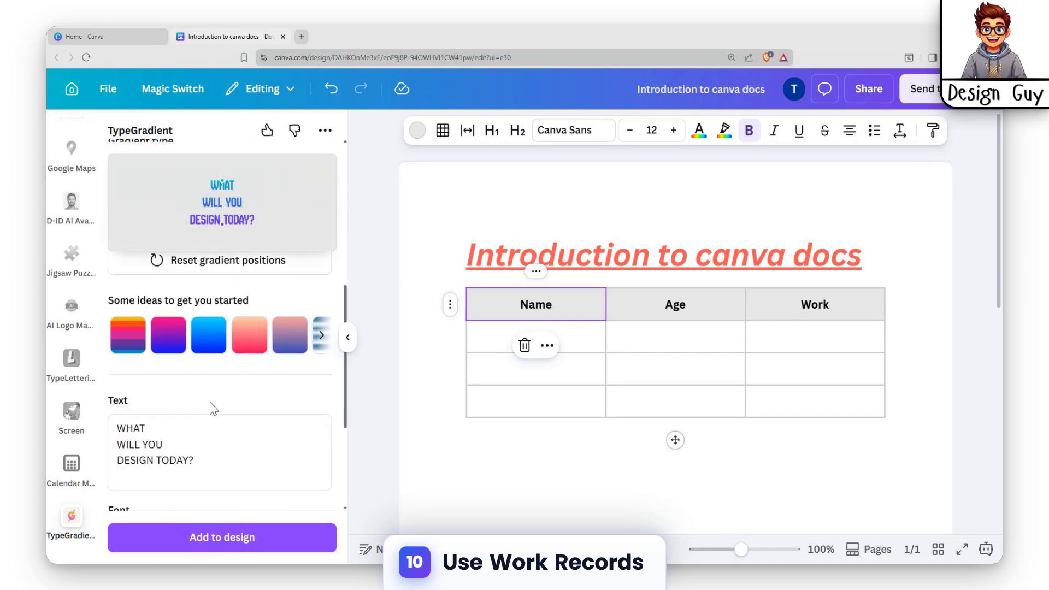
{"action": "left_click_drag", "start_coordinate": [240, 450], "coordinate": [114, 426]}
{"action": "left_click_drag", "start_coordinate": [194, 464], "coordinate": [114, 426]}
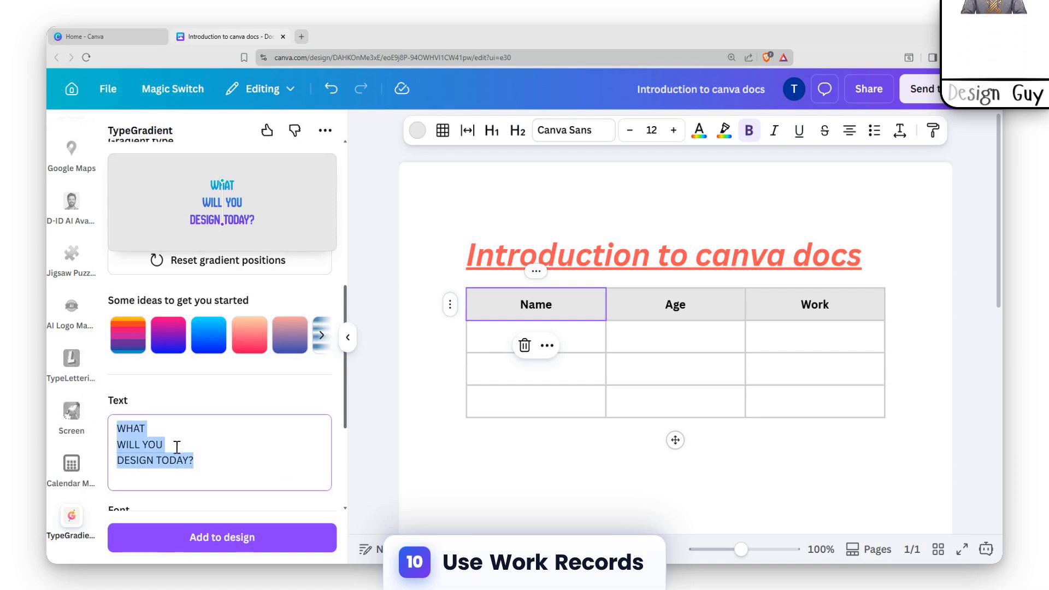
{"action": "type", "text": "Work"}
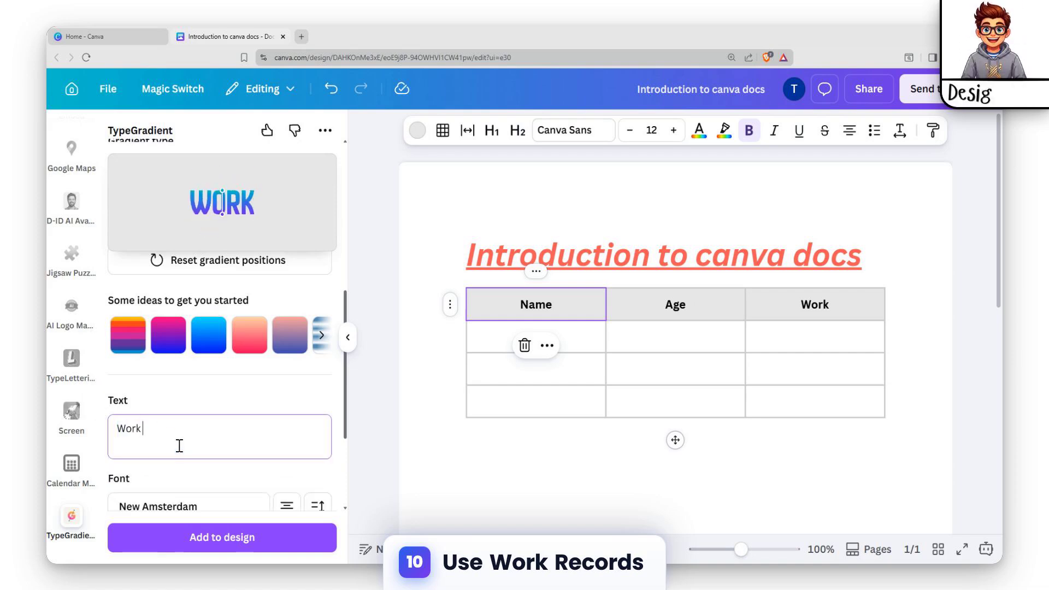
{"action": "type", "text": " Recr"}
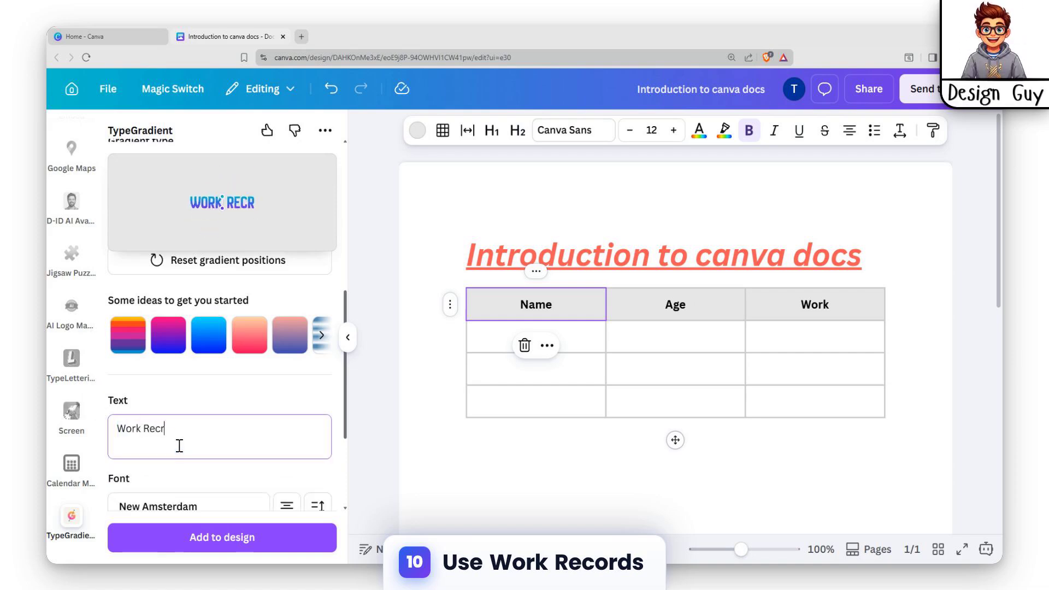
{"action": "key", "text": "BackSpace"}
{"action": "type", "text": "ord"}
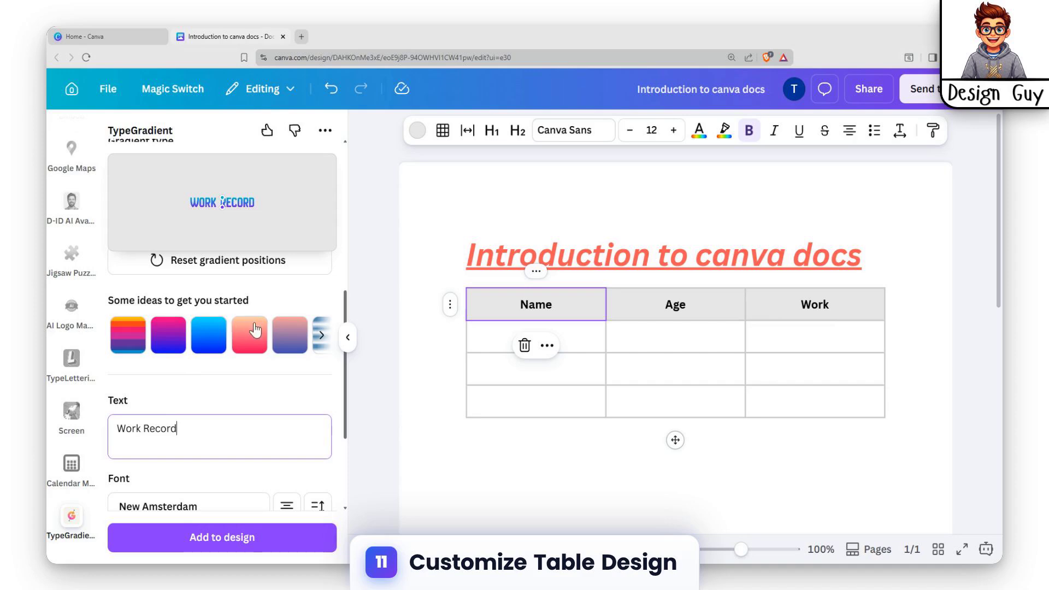
- Apply the pink-to-orange gradient preset to the "Work Record" lettering
{"action": "scroll", "coordinate": [324, 334], "scroll_direction": "right", "scroll_amount": 3}
{"action": "left_click", "coordinate": [290, 338]}
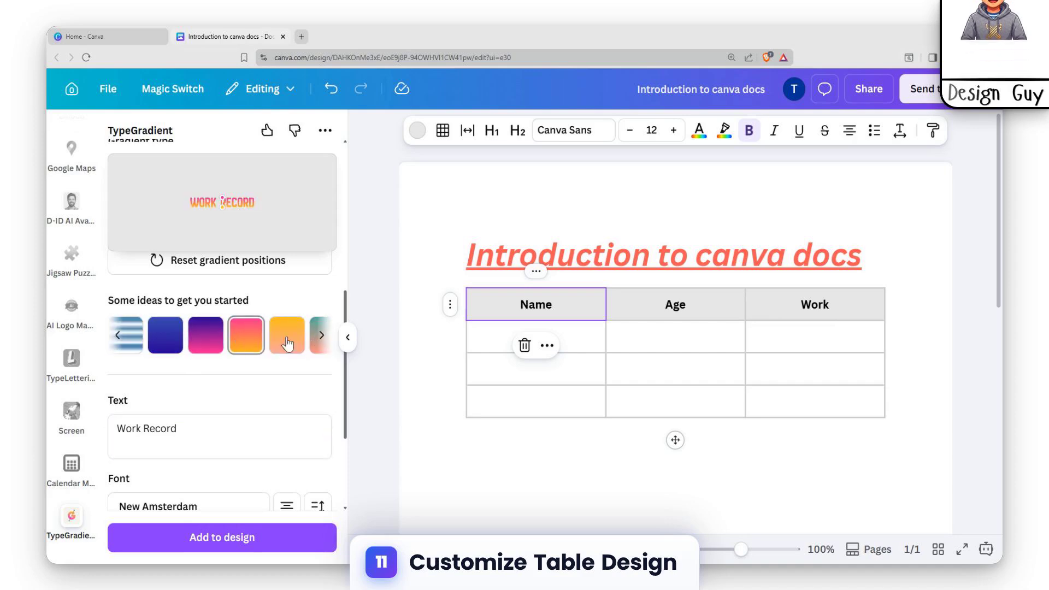
- Switch the "Work Record" lettering to the dark blue-to-pink gradient preset and add it to the document
{"action": "left_click", "coordinate": [201, 345]}
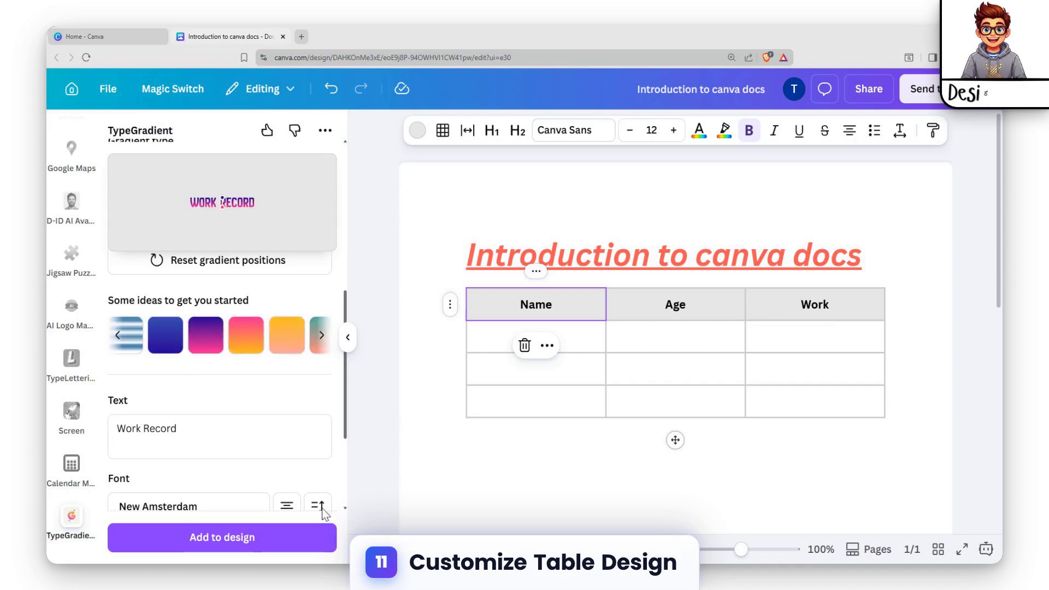
{"action": "left_click", "coordinate": [234, 547]}
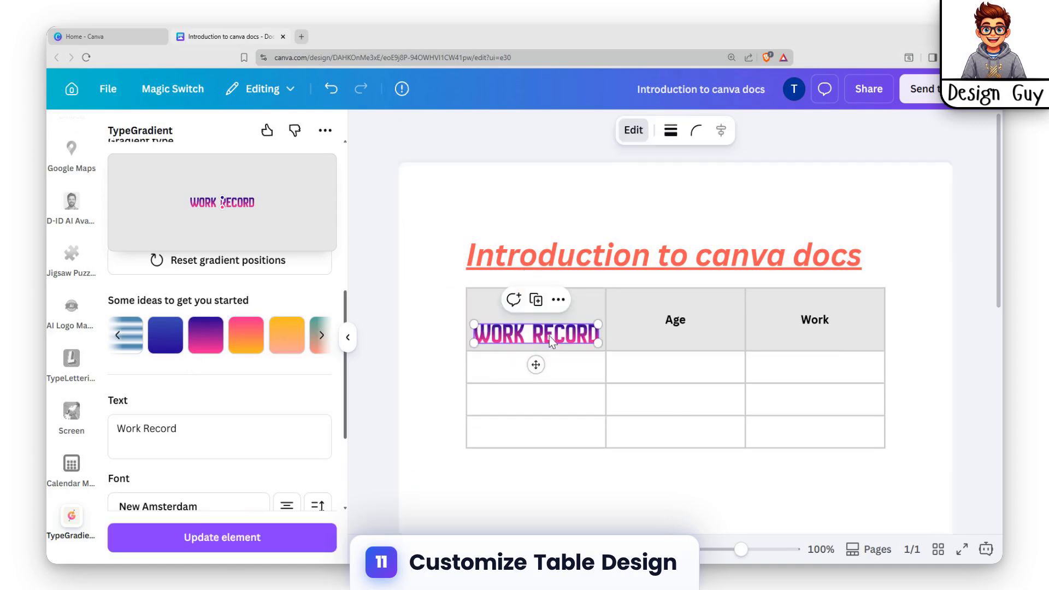
- Move the "Work Record" lettering out of the Name cell to its own line between the heading and the table
{"action": "left_click_drag", "start_coordinate": [560, 332], "coordinate": [679, 275]}
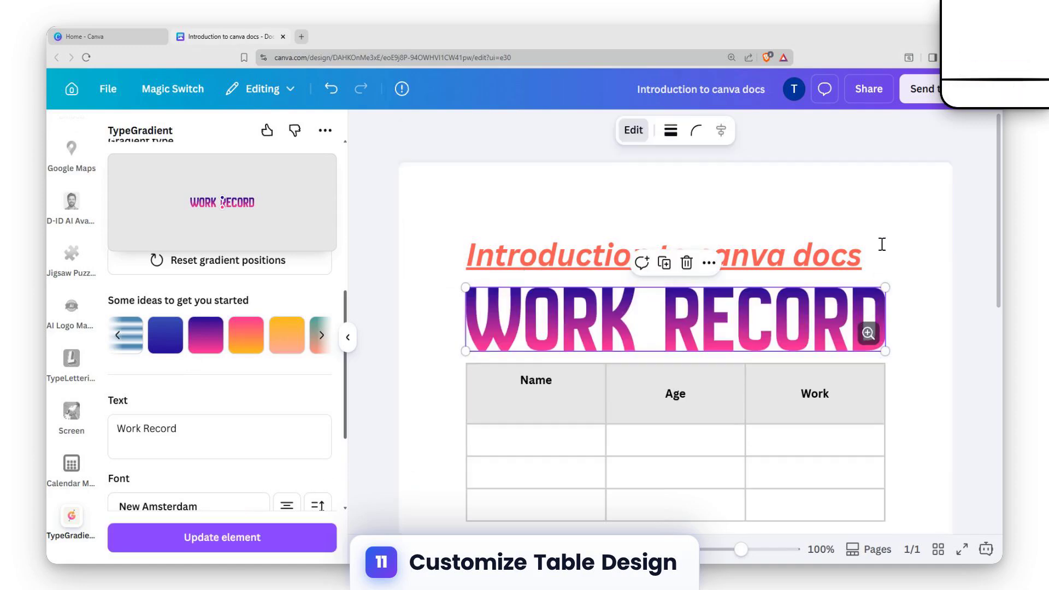
{"action": "scroll", "coordinate": [885, 256], "scroll_direction": "down", "scroll_amount": 2}
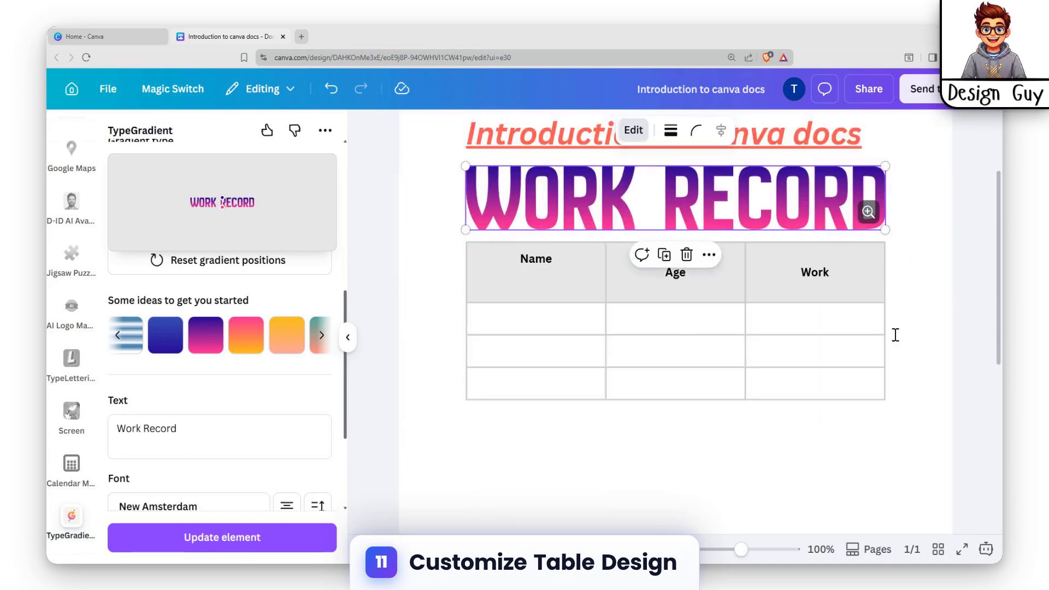
{"action": "scroll", "coordinate": [882, 322], "scroll_direction": "up", "scroll_amount": 2}
{"action": "left_click", "coordinate": [911, 389]}
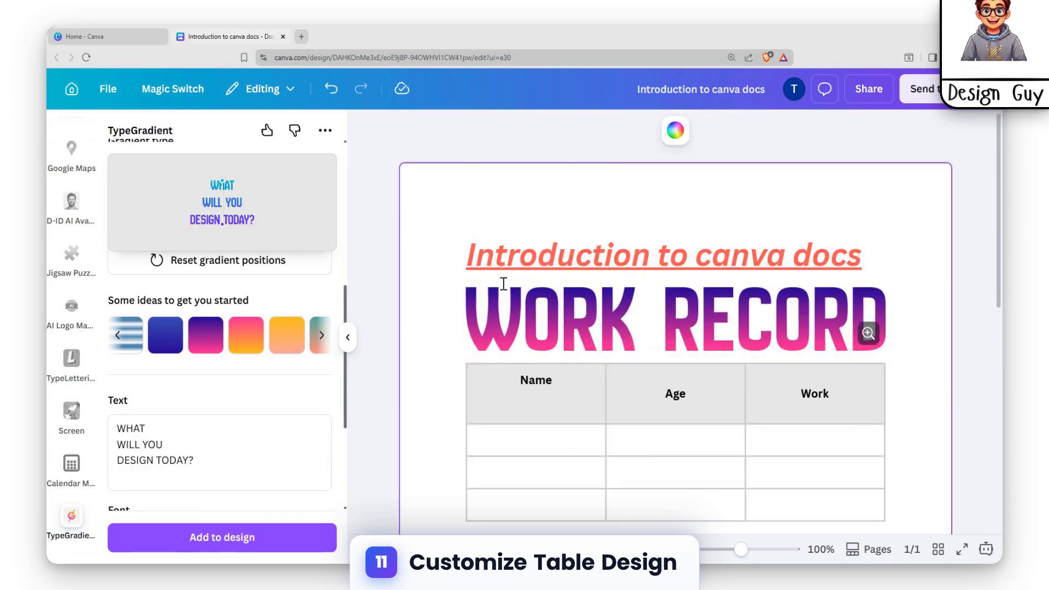
- Add a subheading (H2) reading "you can type anything" below the table
{"action": "left_click", "coordinate": [476, 232]}
{"action": "left_click", "coordinate": [625, 254]}
{"action": "scroll", "coordinate": [612, 364], "scroll_direction": "down", "scroll_amount": 4}
{"action": "left_click", "coordinate": [615, 368]}
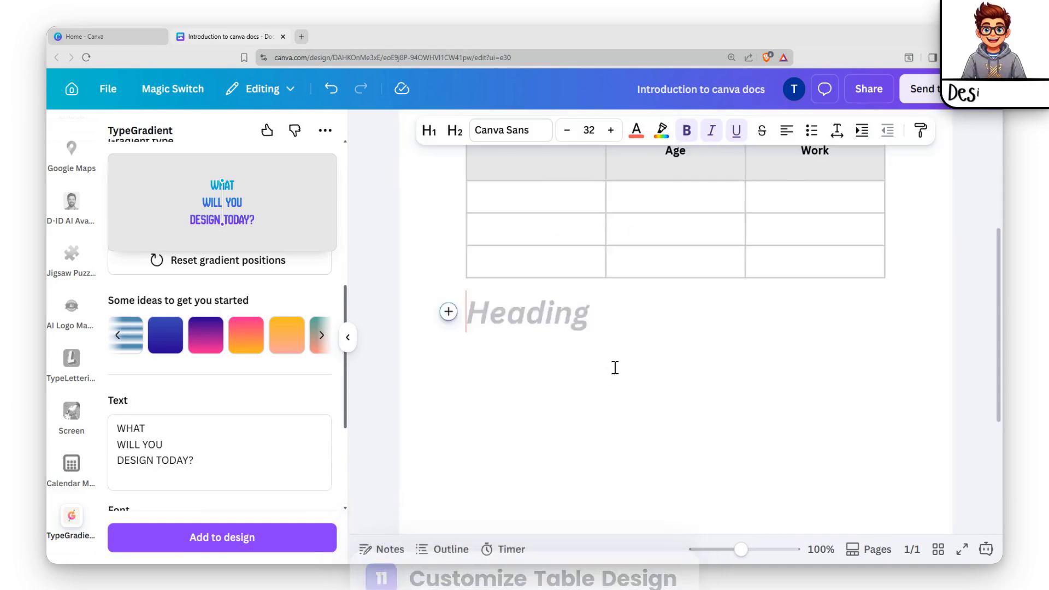
{"action": "scroll", "coordinate": [616, 368], "scroll_direction": "up", "scroll_amount": 2}
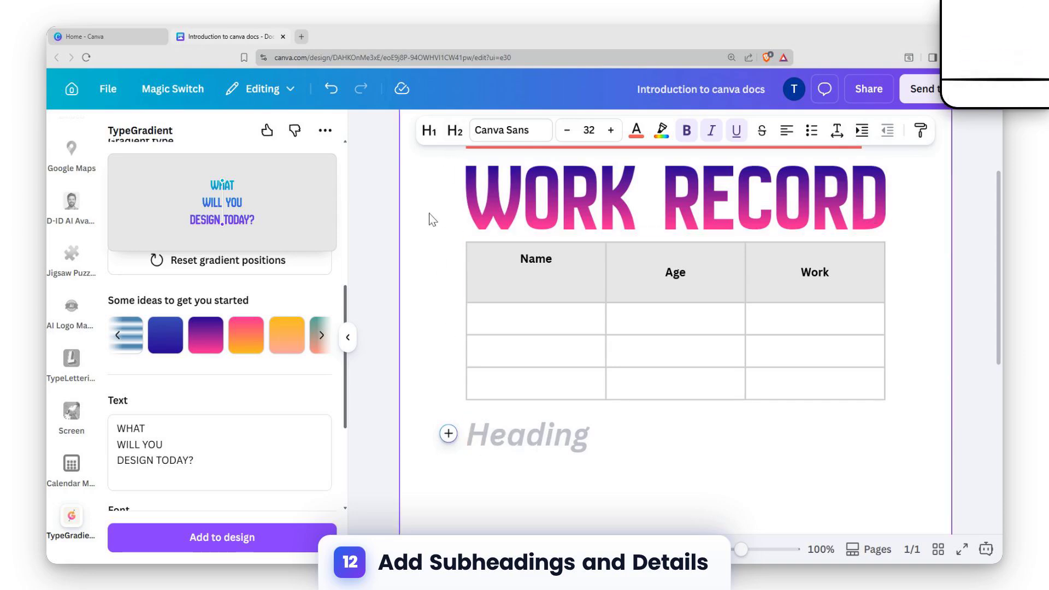
{"action": "left_click", "coordinate": [455, 137]}
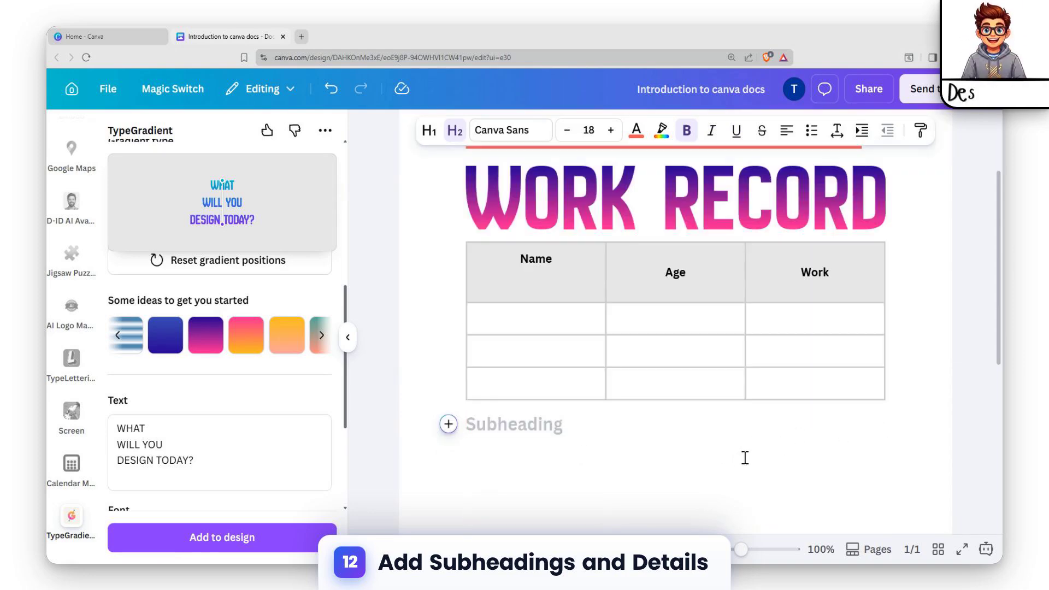
{"action": "type", "text": "you can"}
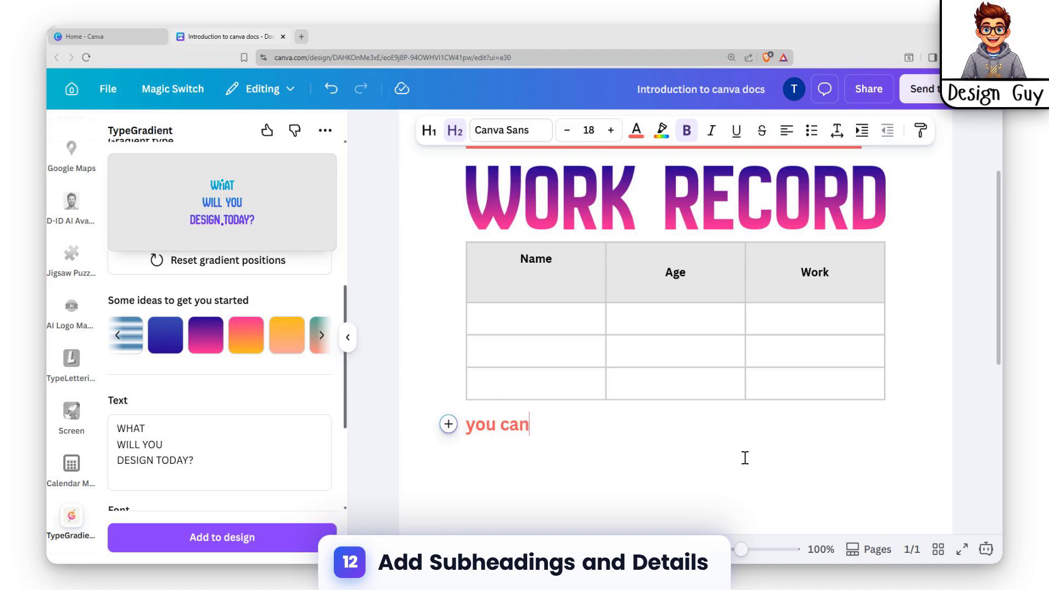
{"action": "type", "text": " type anything"}
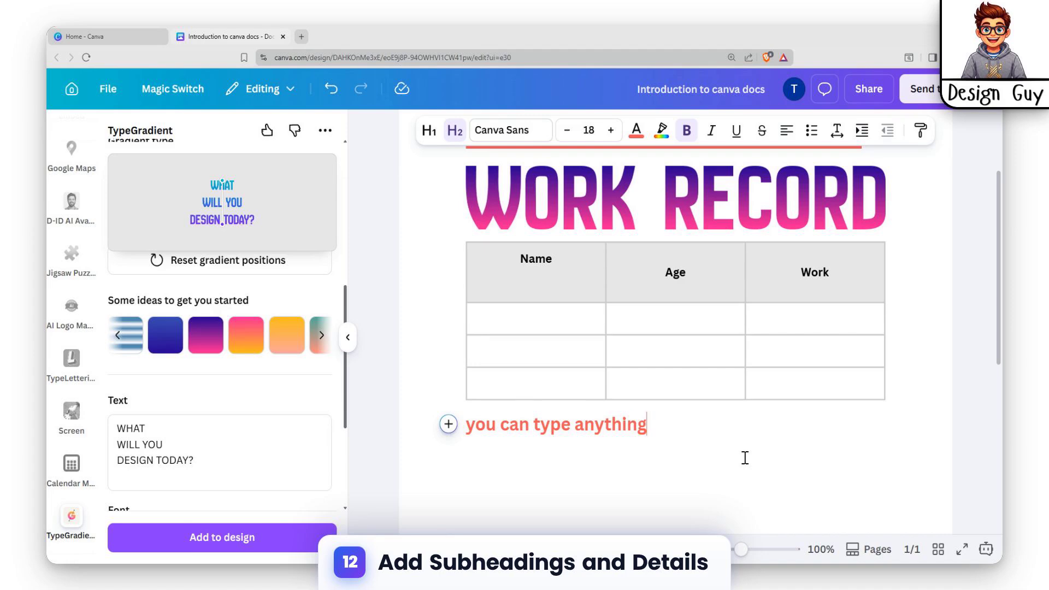
- Add a body text line reading "Multiple items" under the subheading
{"action": "key", "text": "Return"}
{"action": "scroll", "coordinate": [771, 412], "scroll_direction": "up", "scroll_amount": 2}
{"action": "scroll", "coordinate": [769, 426], "scroll_direction": "down", "scroll_amount": 4}
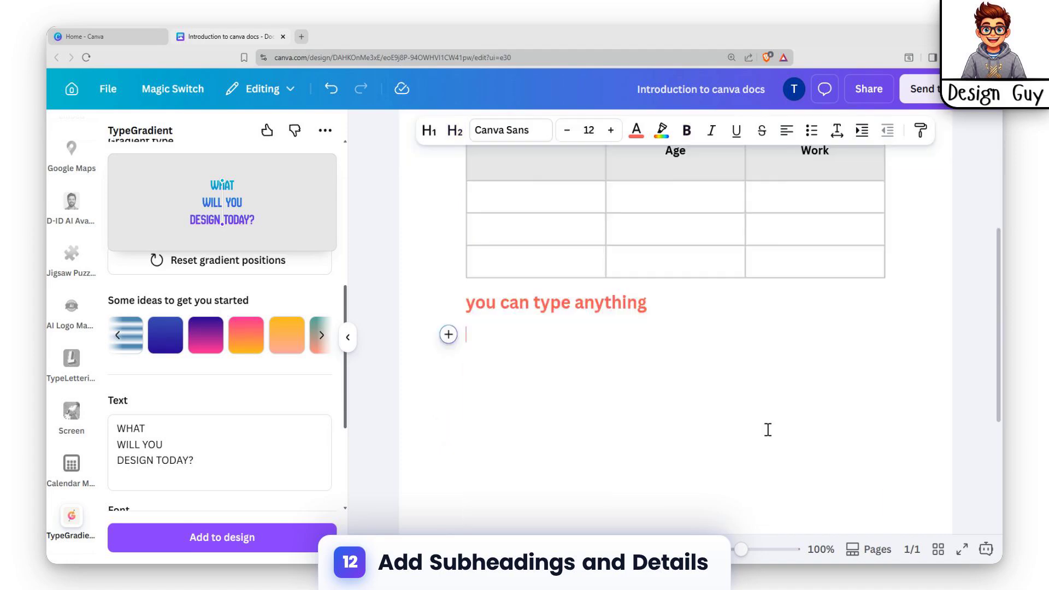
{"action": "scroll", "coordinate": [768, 431], "scroll_direction": "up", "scroll_amount": 2}
{"action": "type", "text": "1"}
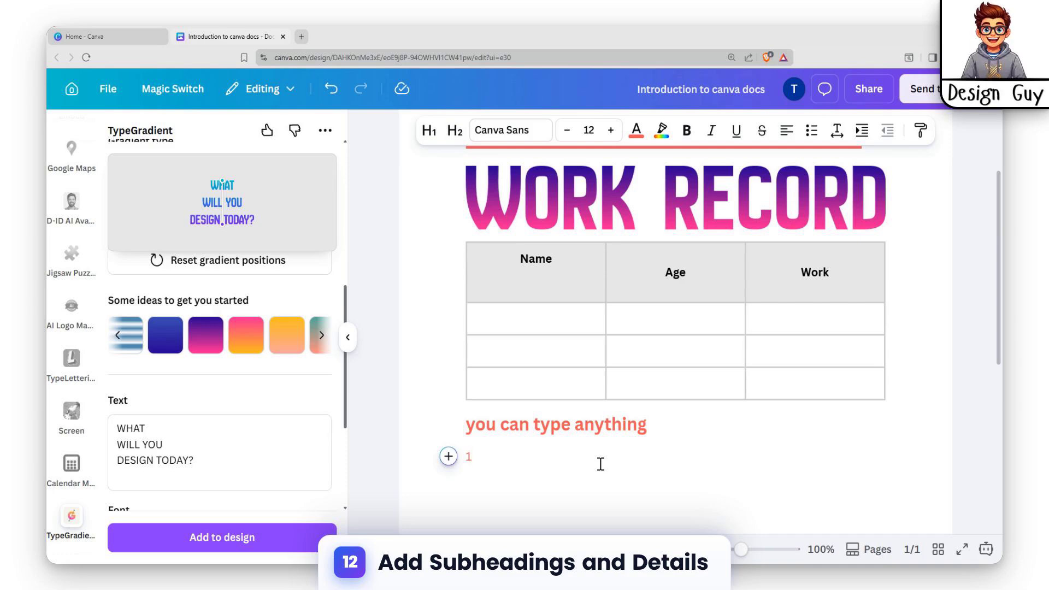
{"action": "type", "text": "Multiple items"}
{"action": "key", "text": "Return"}
- Enter the numbers 1, 2, 3 and 4 on separate lines below "Multiple items"
{"action": "type", "text": "1"}
{"action": "key", "text": "Return"}
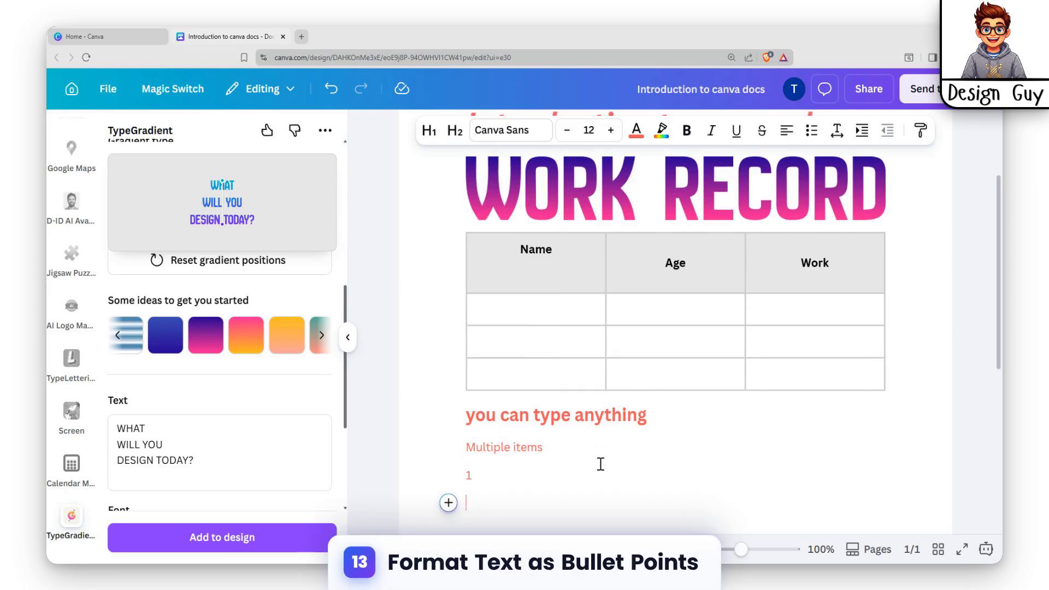
{"action": "type", "text": "2"}
{"action": "key", "text": "Return"}
{"action": "type", "text": "3"}
{"action": "key", "text": "Return"}
{"action": "type", "text": "4"}
{"action": "key", "text": "Return"}
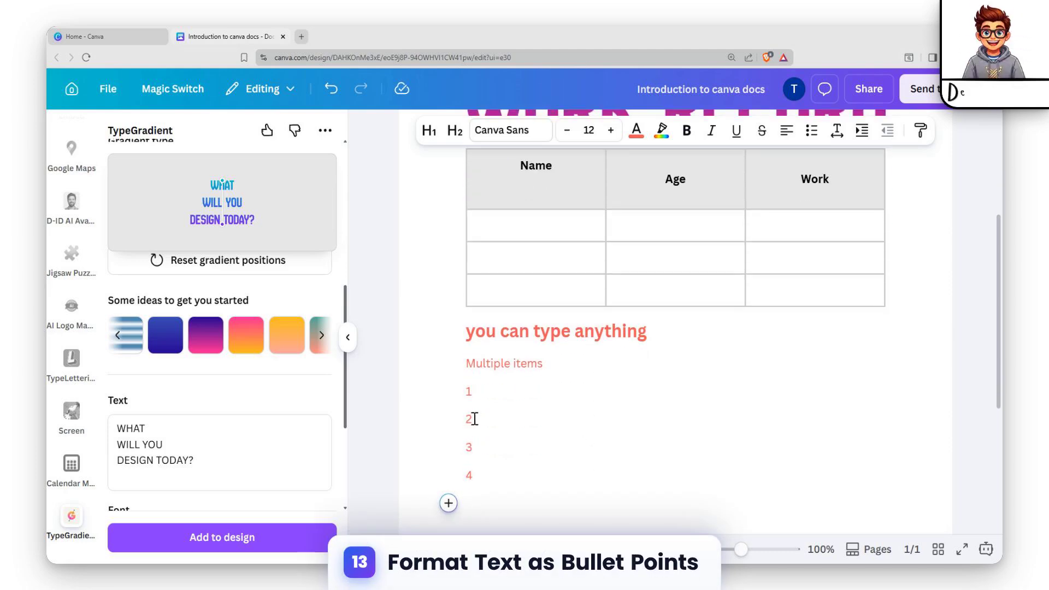
- Format the four number lines as a bulleted list, cycling through the other list styles on the way
{"action": "left_click_drag", "start_coordinate": [466, 391], "coordinate": [536, 475]}
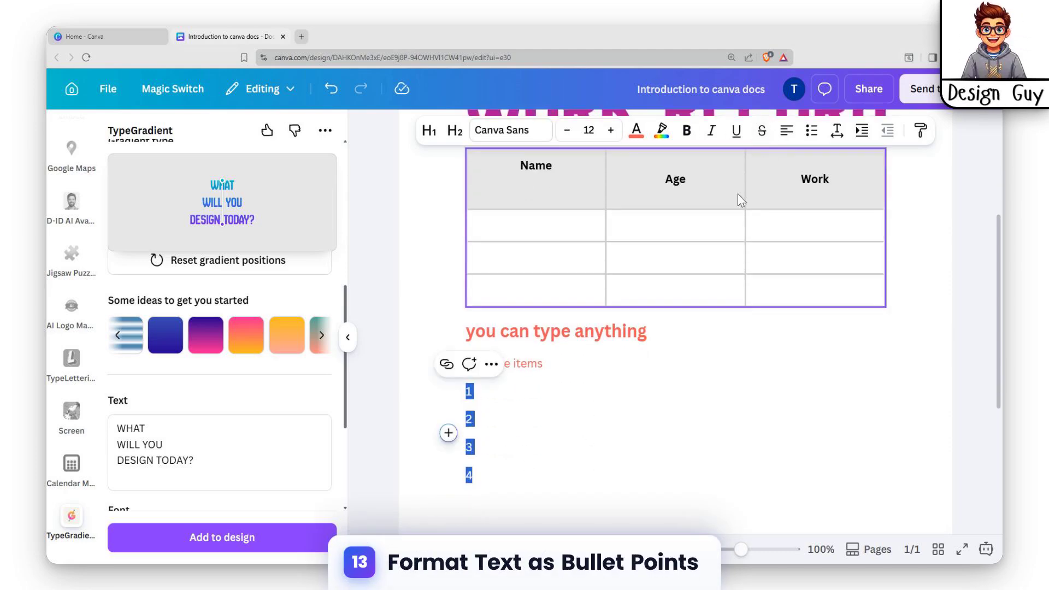
{"action": "left_click", "coordinate": [812, 131]}
{"action": "left_click", "coordinate": [812, 131]}
{"action": "left_click", "coordinate": [811, 132]}
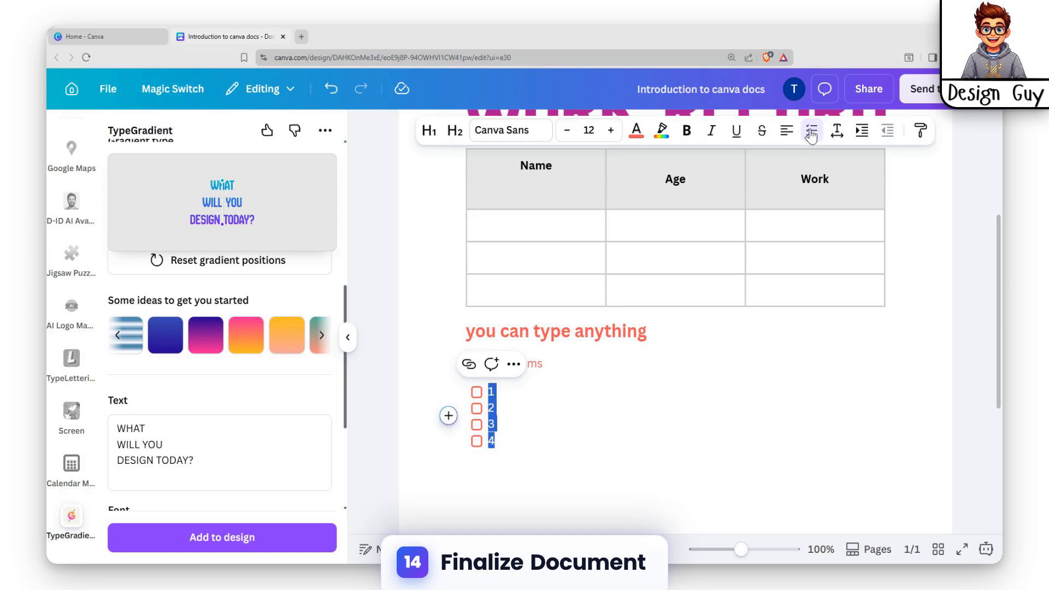
{"action": "left_click", "coordinate": [812, 133]}
{"action": "left_click", "coordinate": [812, 133]}
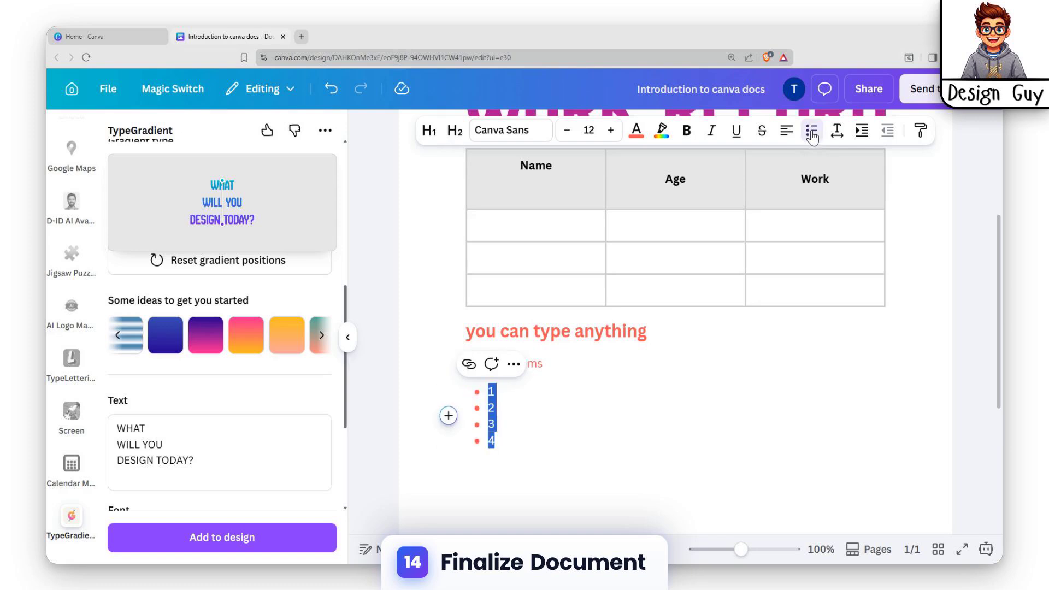
{"action": "left_click", "coordinate": [568, 407]}
- Replace the bullet items 1 to 4 with Student, Graduate, Unemployed and Teacher
{"action": "double_click", "coordinate": [491, 390]}
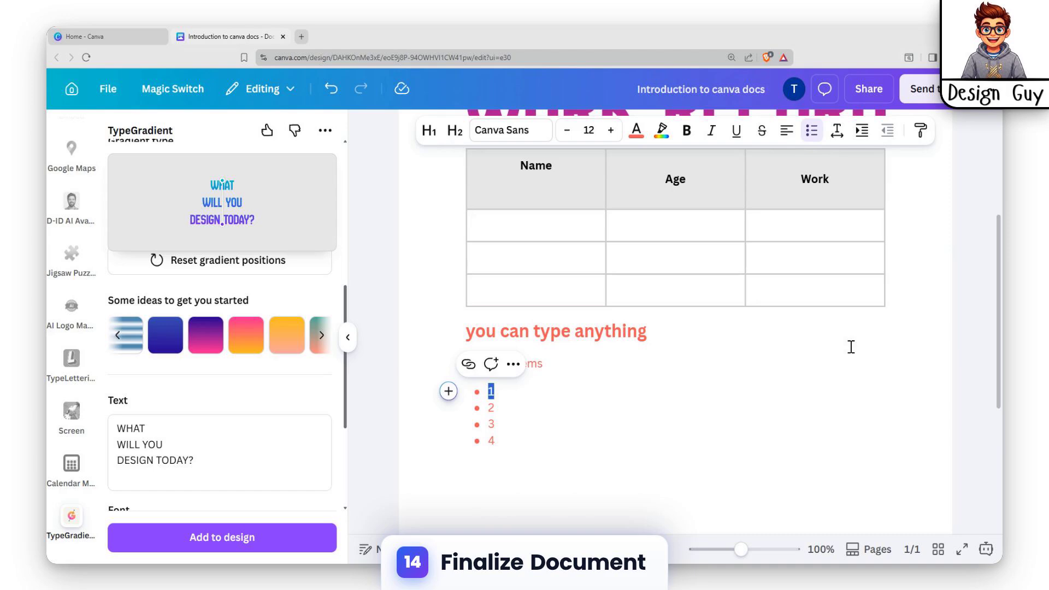
{"action": "type", "text": "Stun"}
{"action": "key", "text": "BackSpace"}
{"action": "type", "text": "dent"}
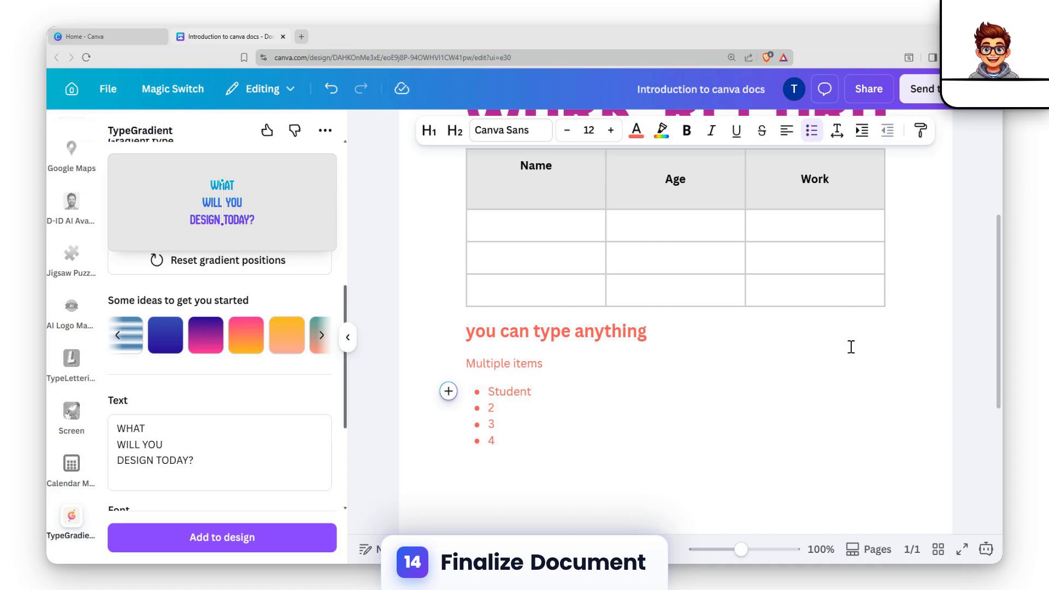
{"action": "key", "text": "Down"}
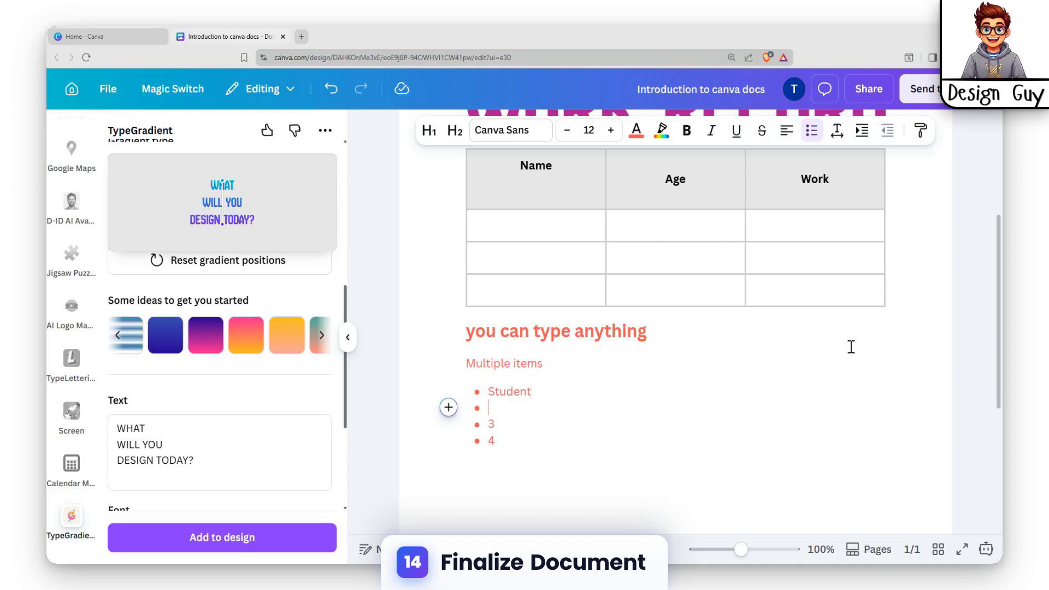
{"action": "type", "text": "Gradua"}
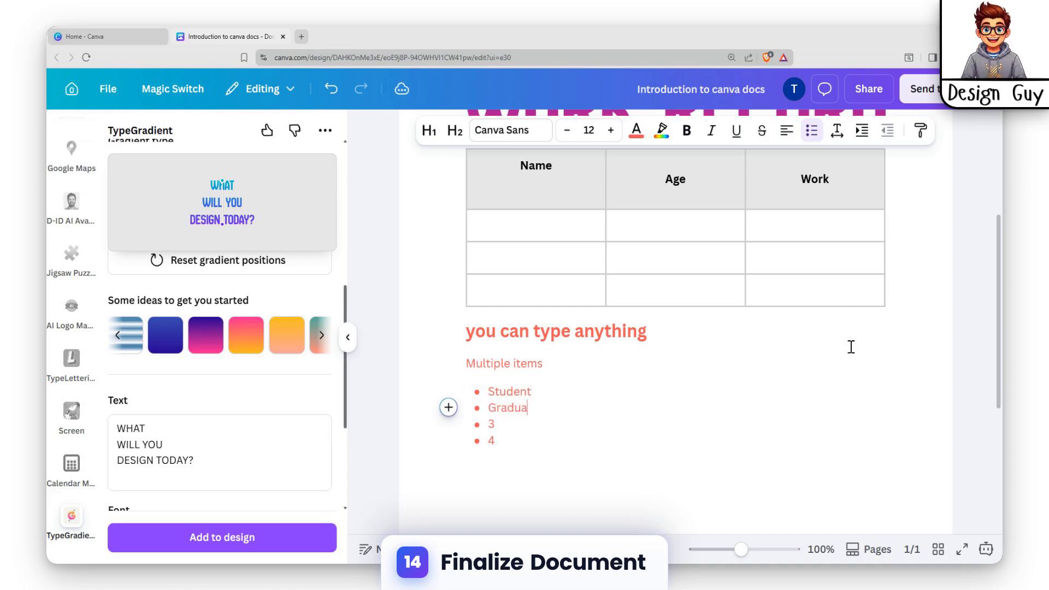
{"action": "type", "text": "te Unempl"}
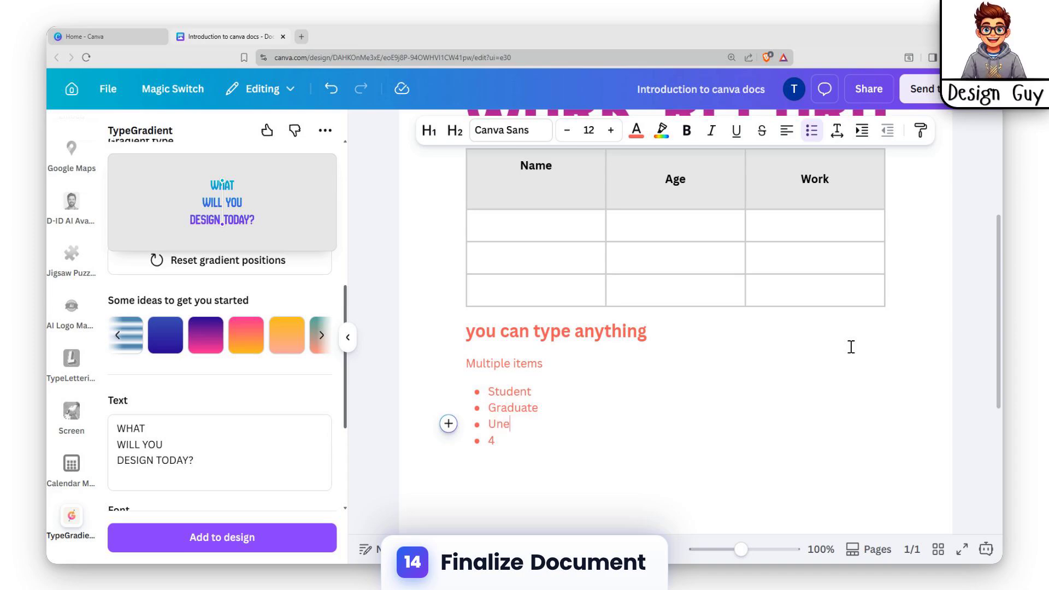
{"action": "type", "text": "oyed"}
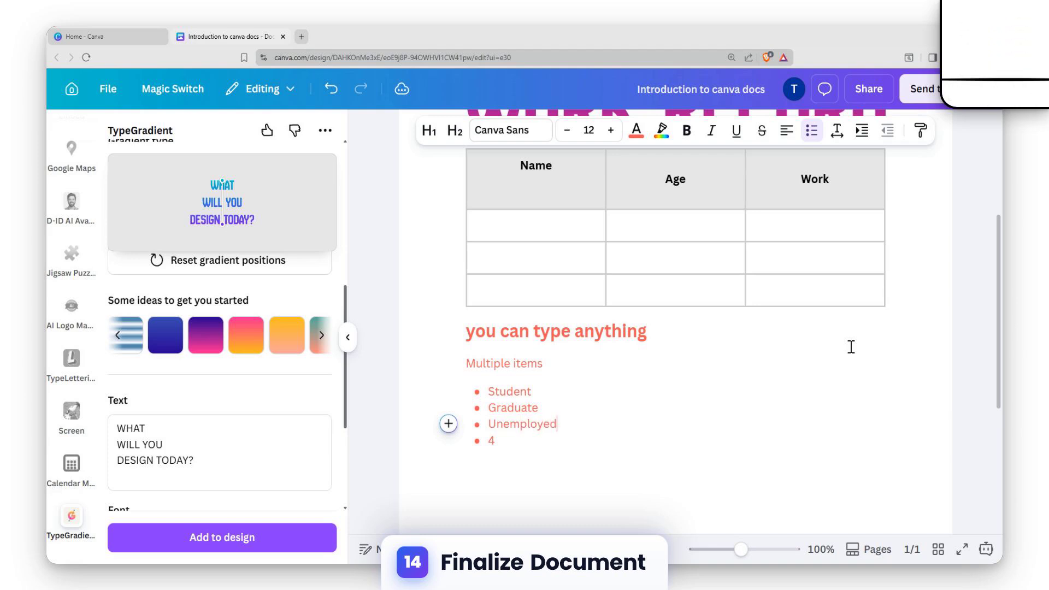
{"action": "key", "text": "BackSpace"}
{"action": "type", "text": "Teacher"}
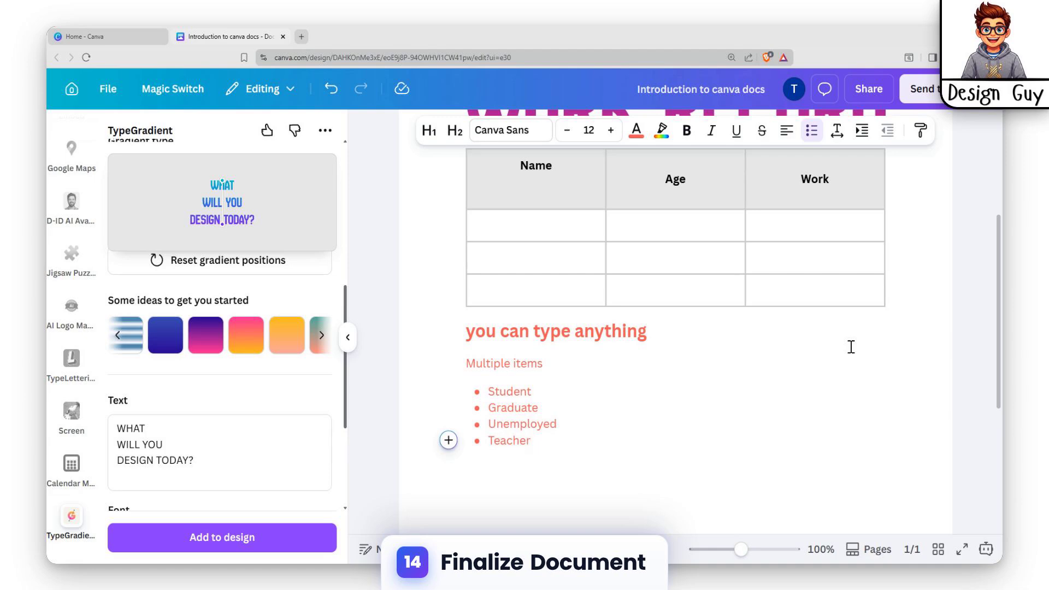
{"action": "scroll", "coordinate": [734, 282], "scroll_direction": "up", "scroll_amount": 3}
{"action": "scroll", "coordinate": [736, 276], "scroll_direction": "up", "scroll_amount": 2}
{"action": "scroll", "coordinate": [753, 290], "scroll_direction": "down", "scroll_amount": 4}
{"action": "scroll", "coordinate": [756, 289], "scroll_direction": "up", "scroll_amount": 4}
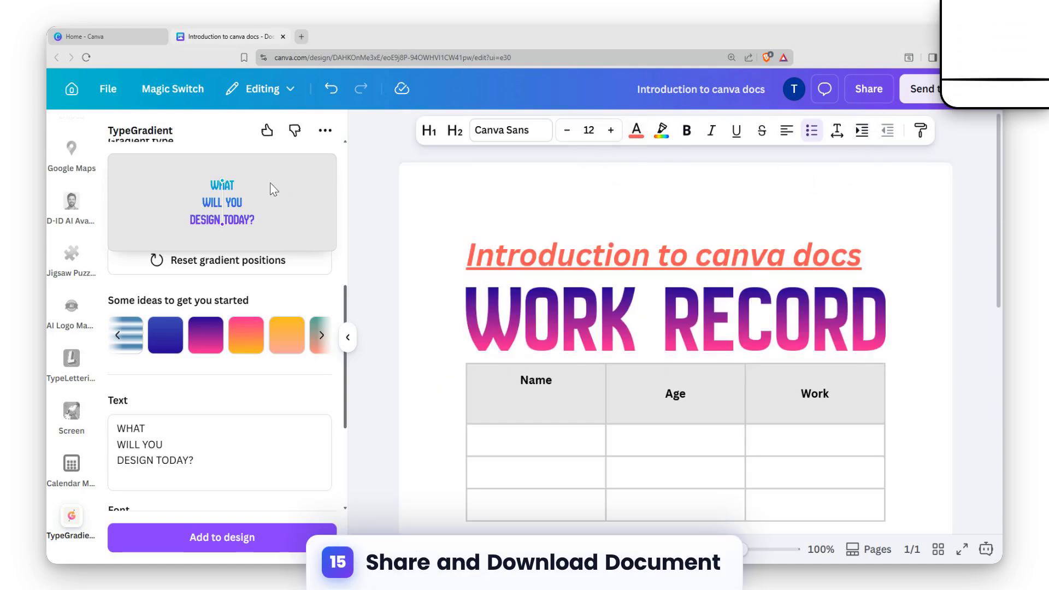
{"action": "scroll", "coordinate": [555, 219], "scroll_direction": "down", "scroll_amount": 5}
{"action": "scroll", "coordinate": [582, 194], "scroll_direction": "up", "scroll_amount": 5}
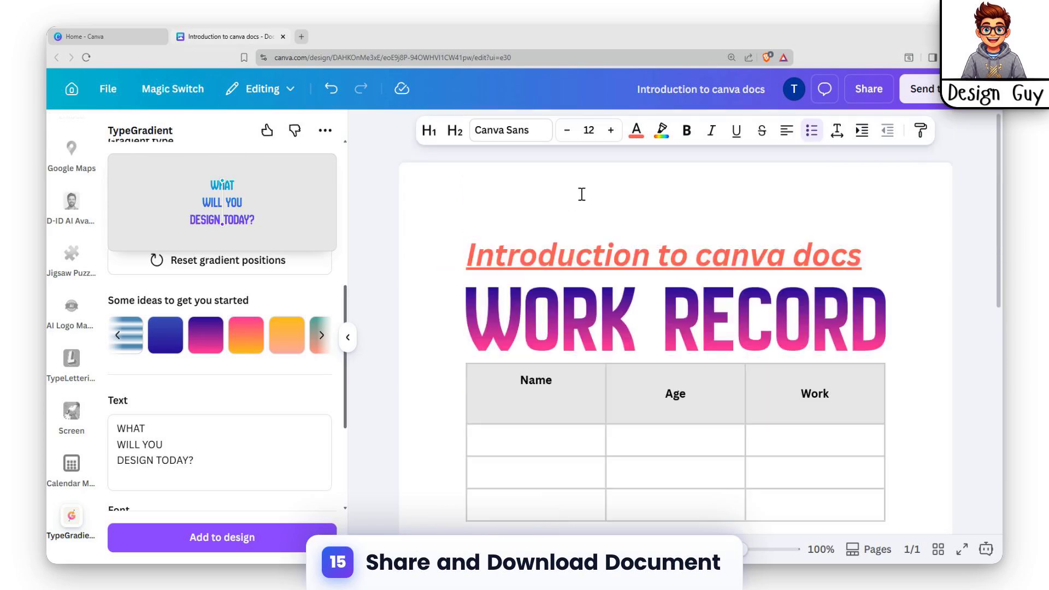
- Download the document as a DOCX file with A4 page size
{"action": "left_click", "coordinate": [882, 90]}
{"action": "left_click", "coordinate": [750, 419]}
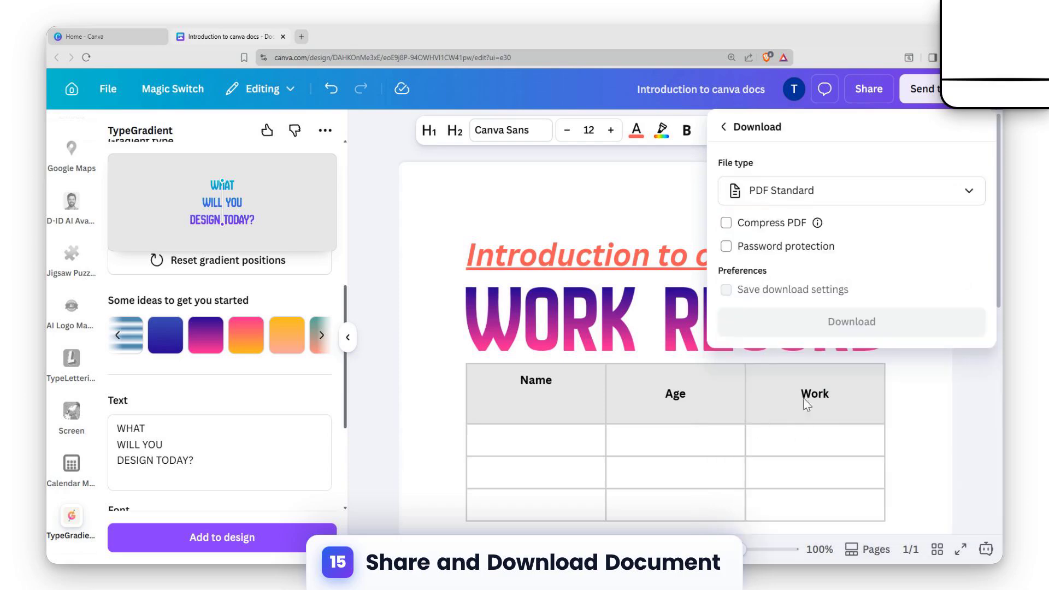
{"action": "left_click", "coordinate": [957, 192]}
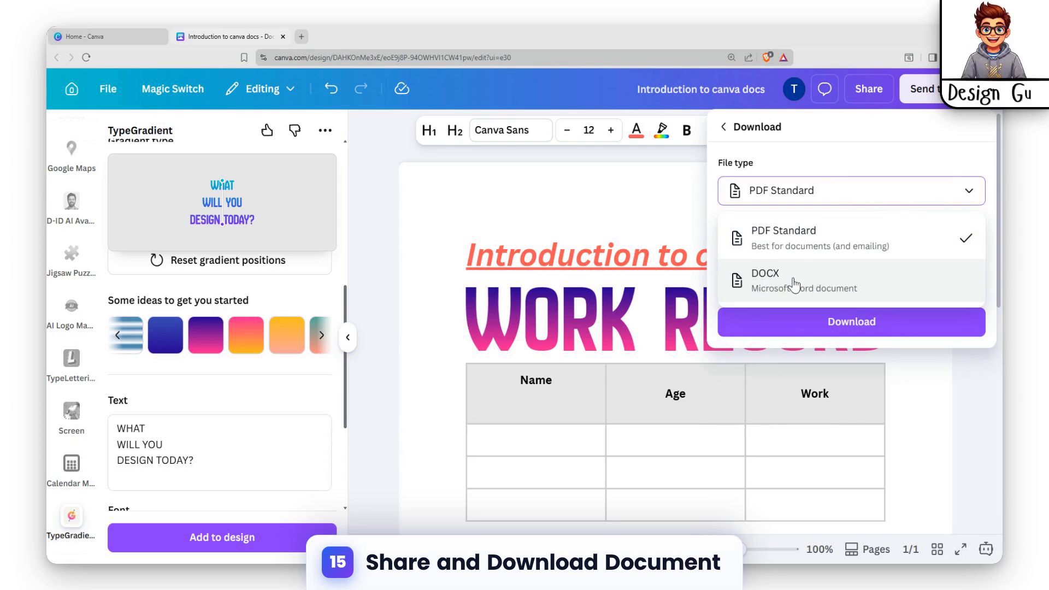
{"action": "left_click", "coordinate": [768, 285]}
{"action": "left_click", "coordinate": [826, 305]}
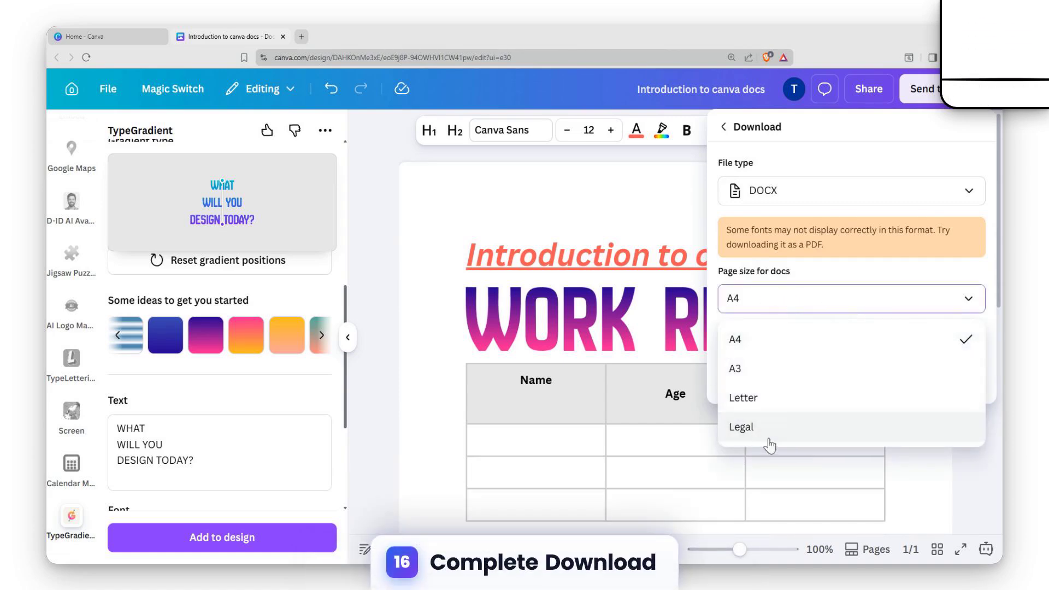
{"action": "left_click", "coordinate": [742, 349]}
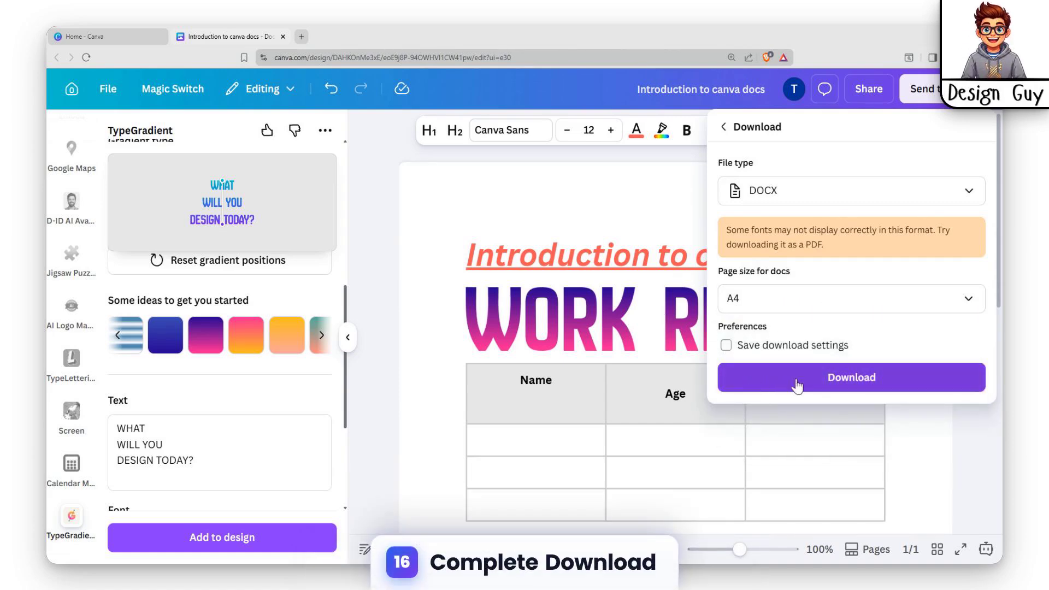
{"action": "left_click", "coordinate": [850, 383]}
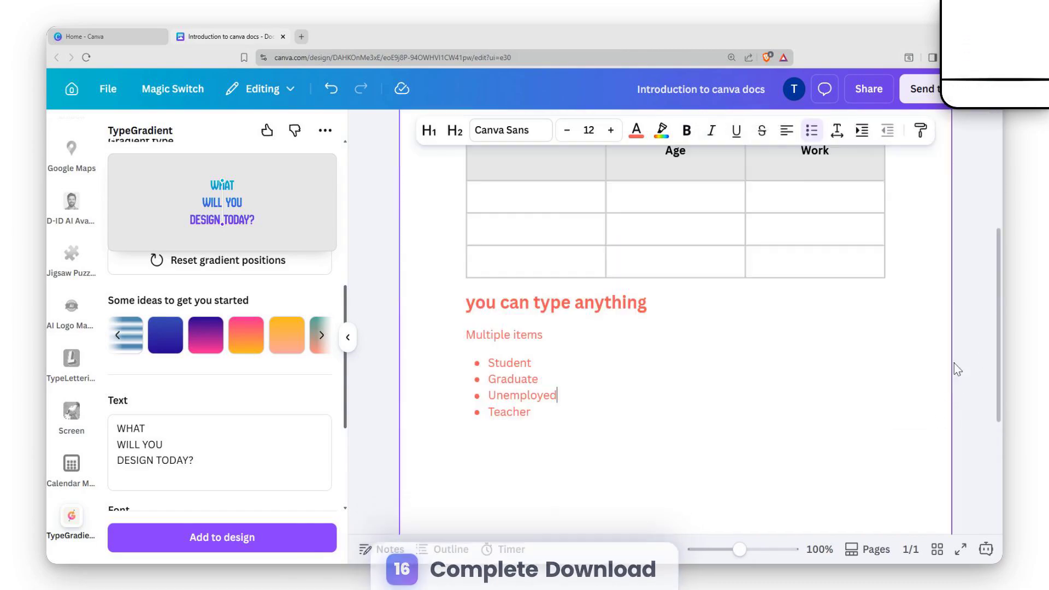